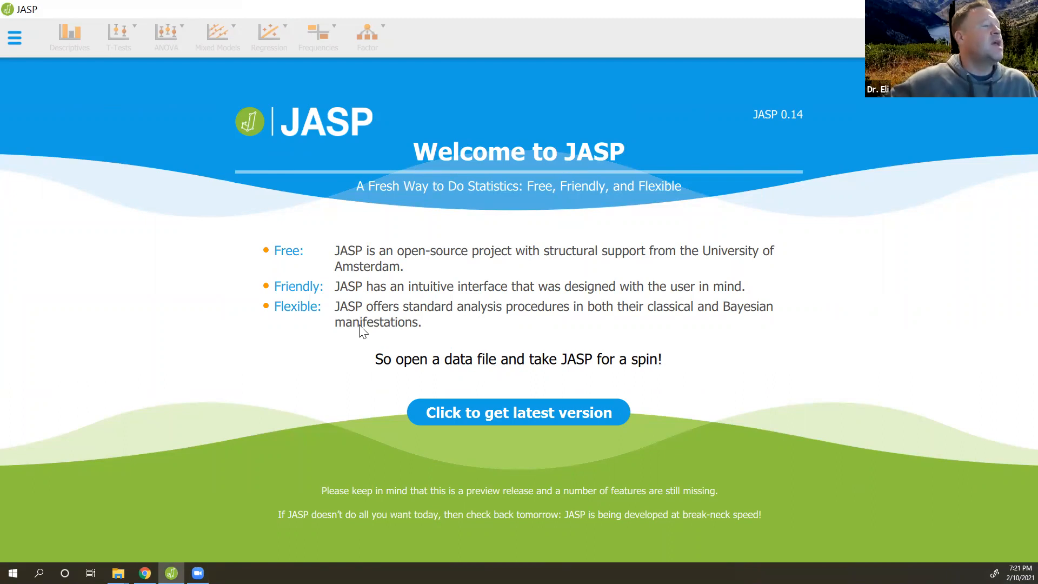
Show the computer's recent folders for opening a data file in JASP
click(14, 46)
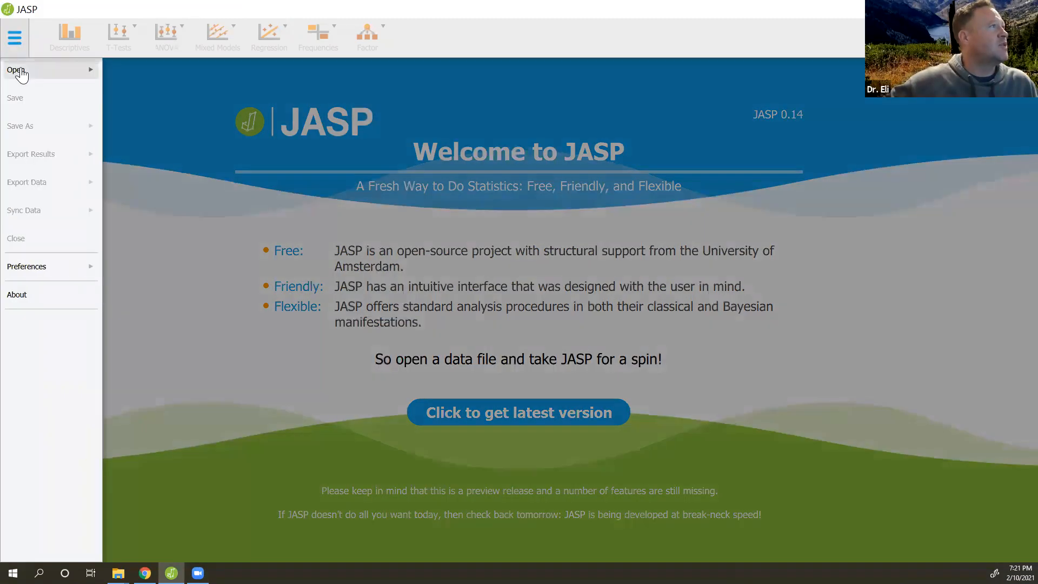
click(21, 73)
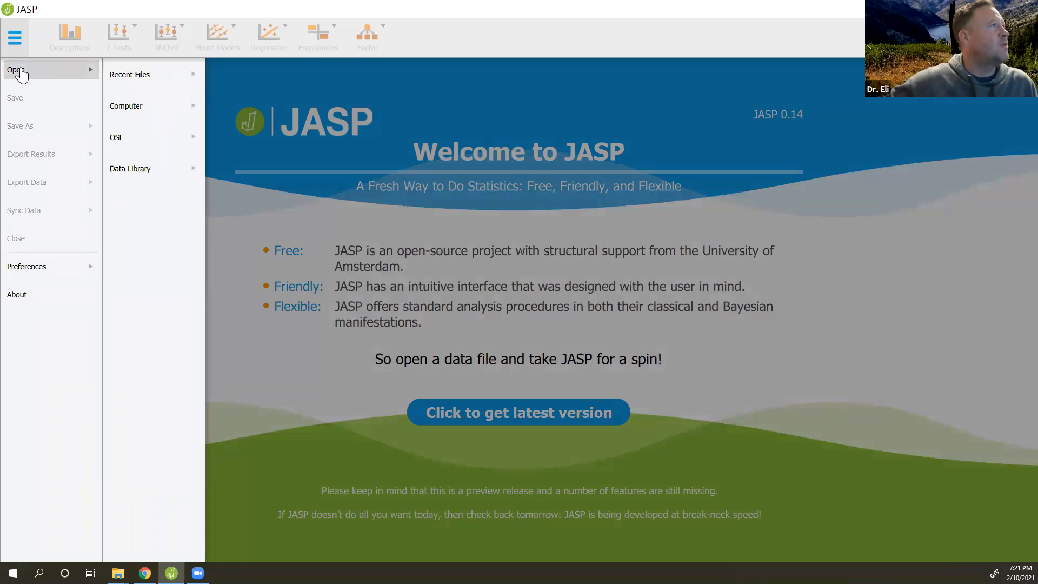
click(120, 75)
click(139, 107)
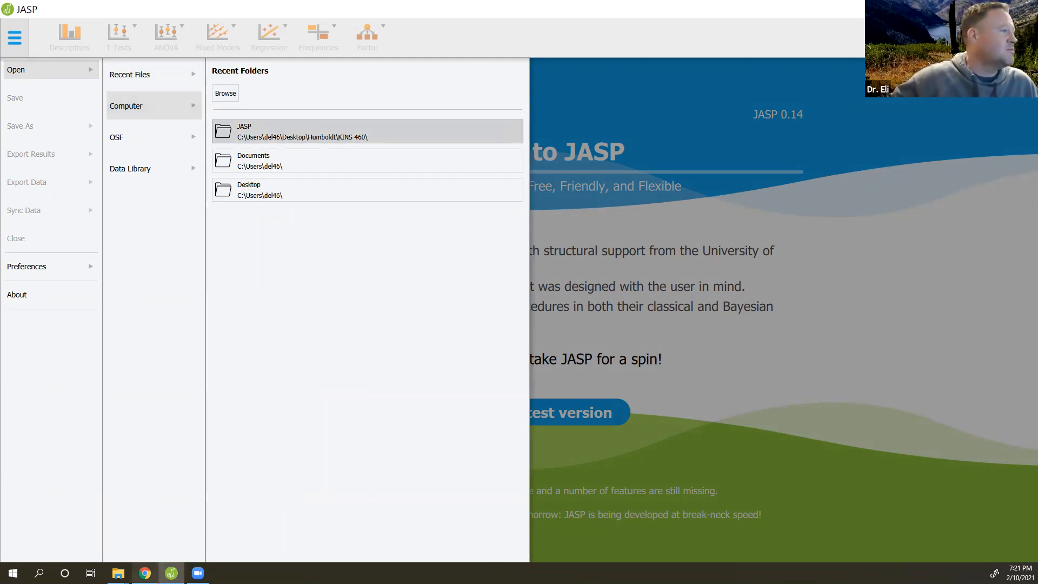
Switch to File Explorer and open the ttest CSV file from the JASP folder in Excel
click(118, 573)
click(378, 511)
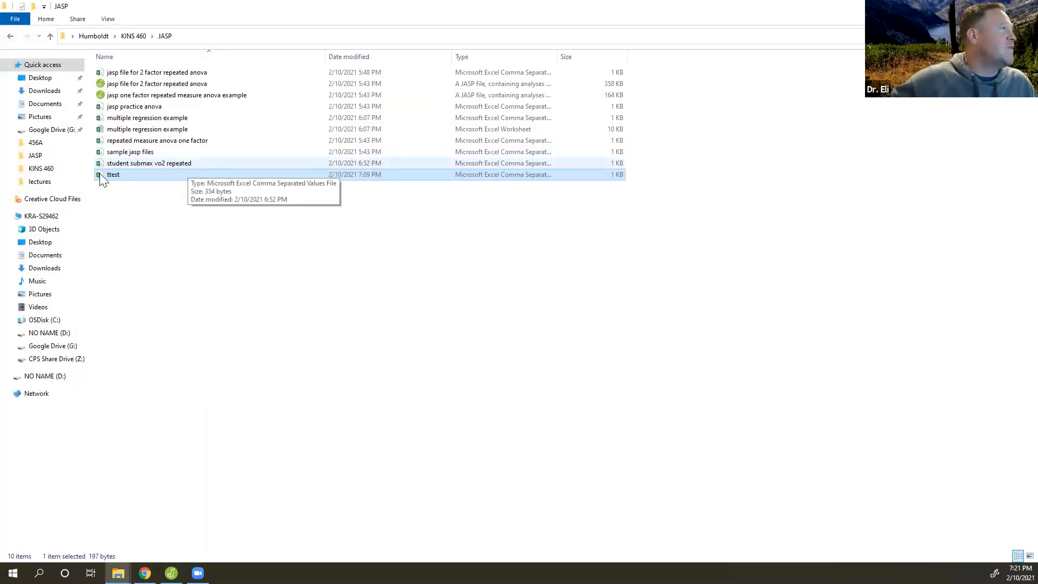
double_click(113, 177)
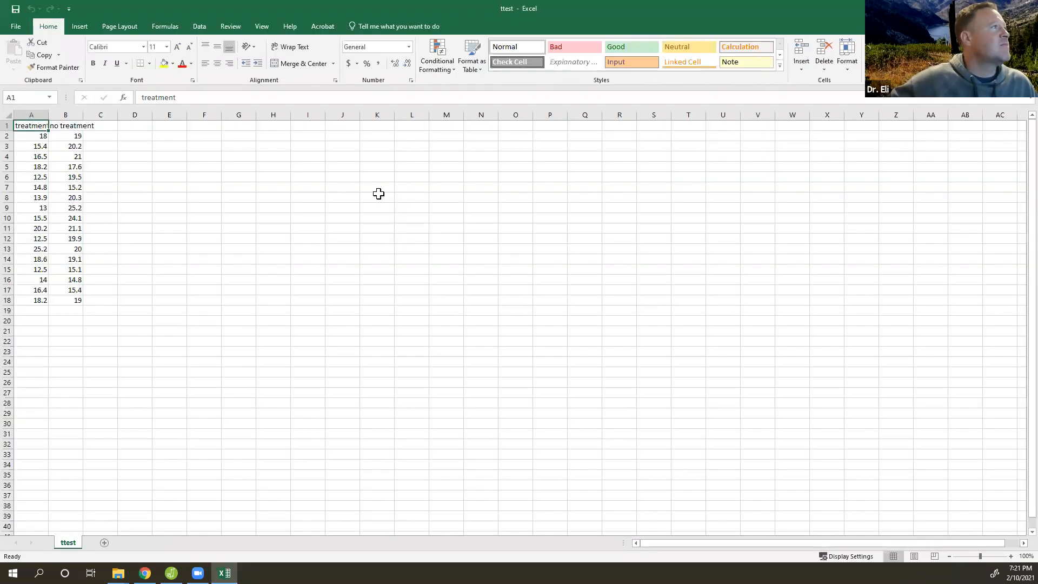
Examine the worksheet's layout, checking the treatment and no treatment headers and the values listed in each column
click(279, 258)
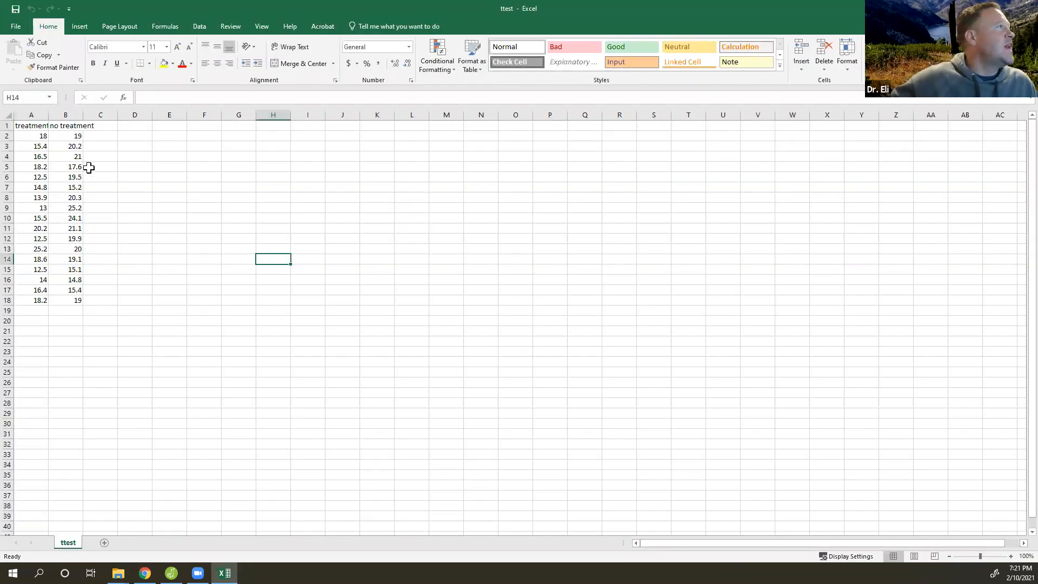
click(42, 125)
click(71, 125)
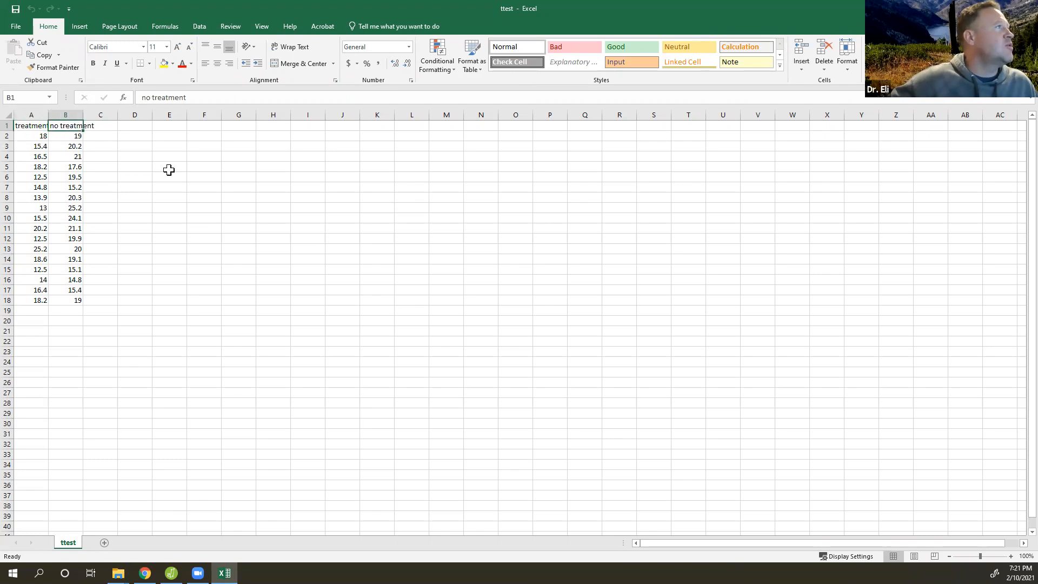
click(232, 186)
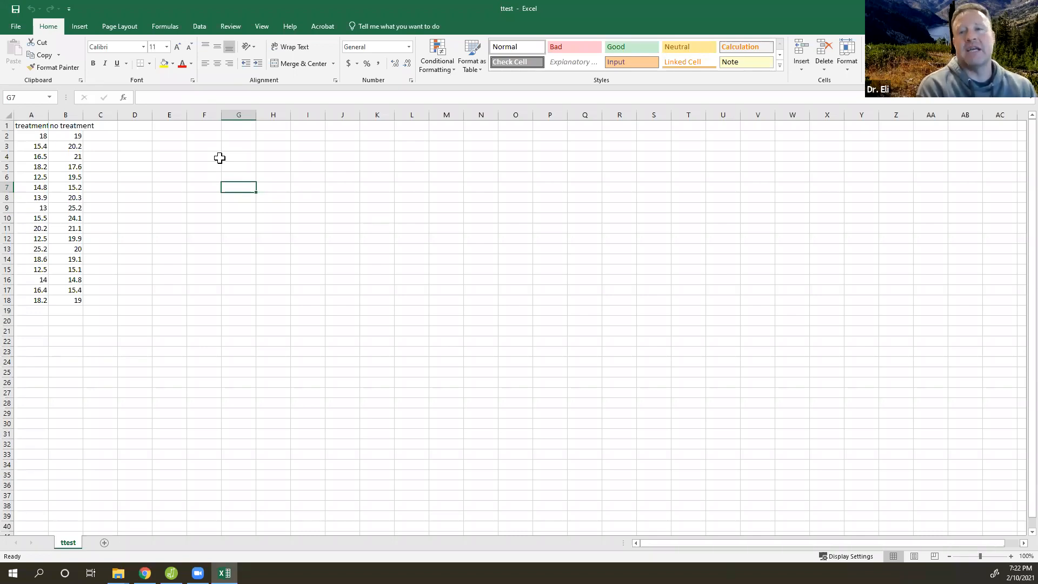
click(69, 136)
click(157, 157)
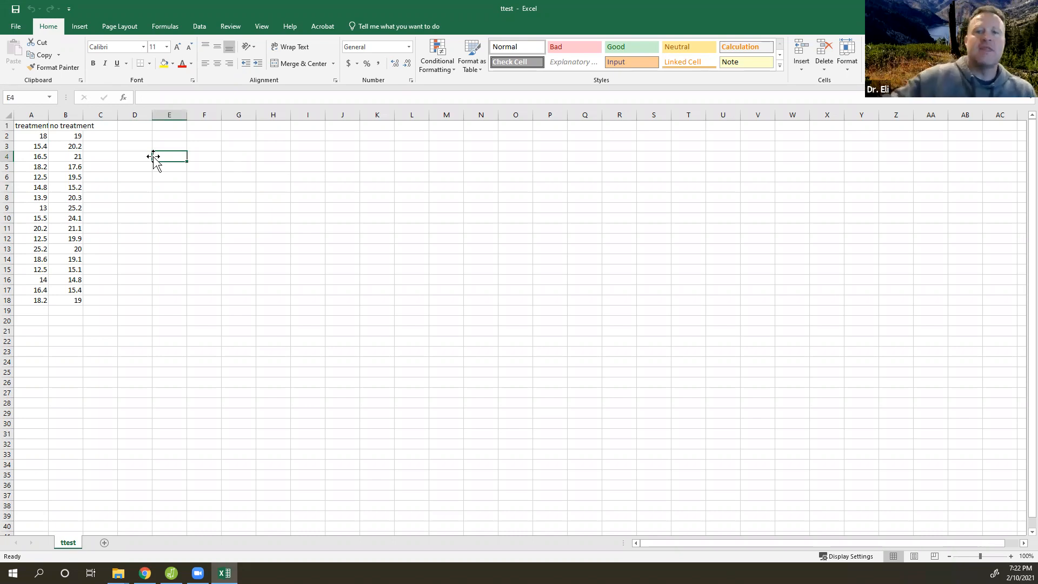
click(33, 126)
click(109, 148)
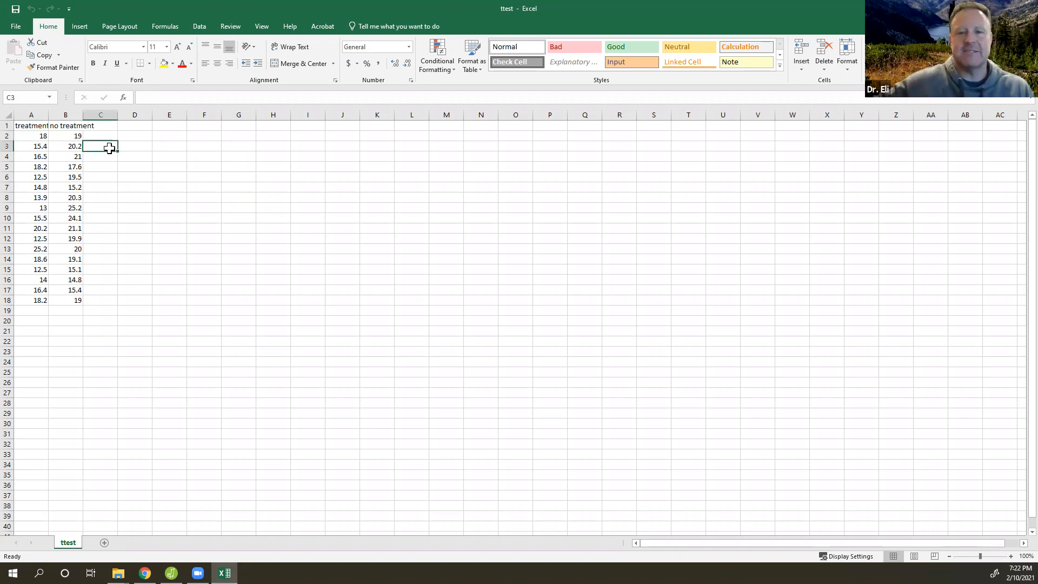
drag(39, 135, 36, 294)
drag(66, 136, 76, 299)
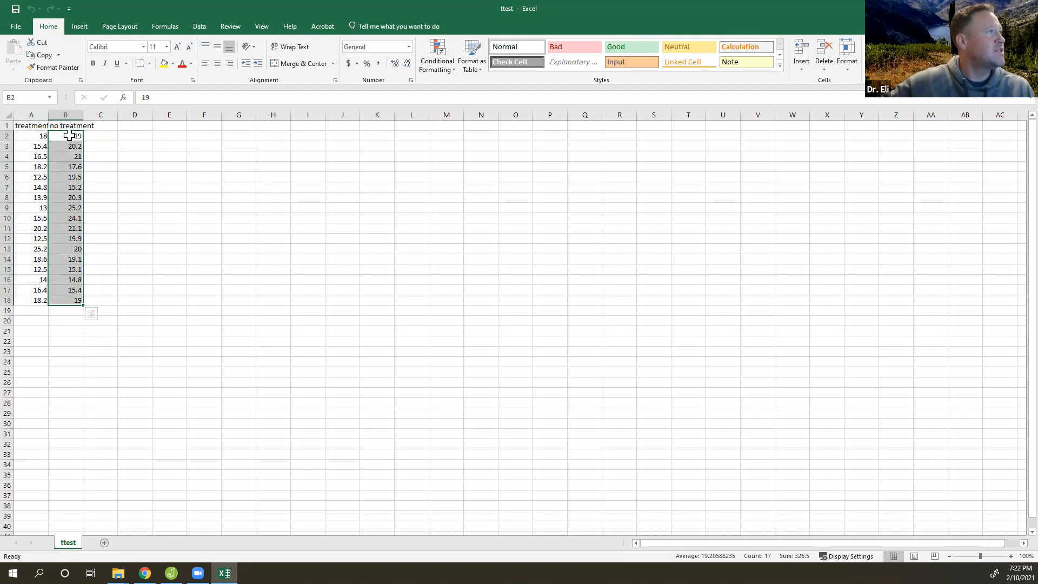
drag(38, 135, 37, 300)
click(193, 268)
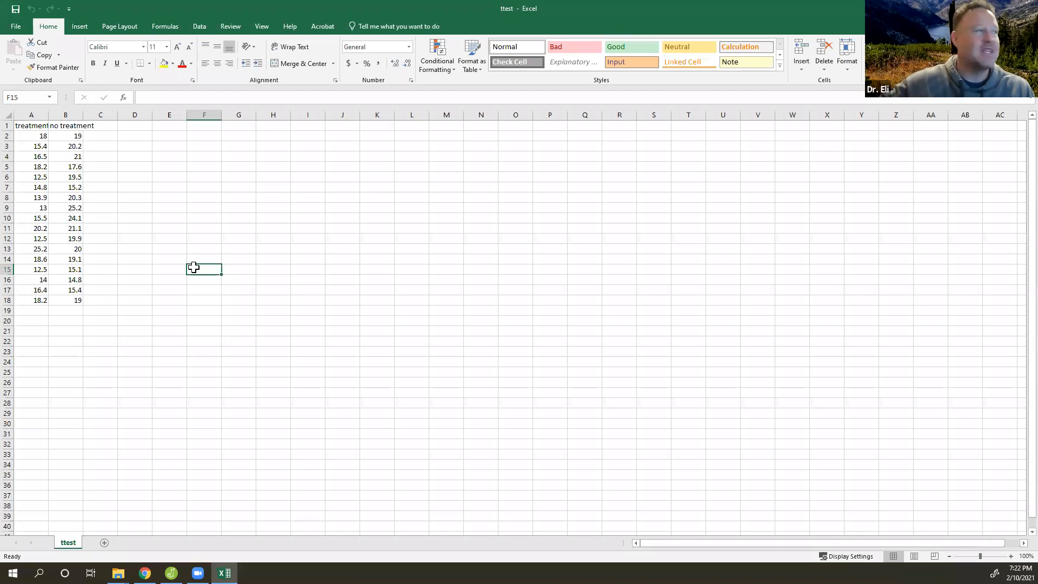
Try saving the worksheet in the JASP folder as CSV (Comma delimited), cancelling before the file is written
click(16, 27)
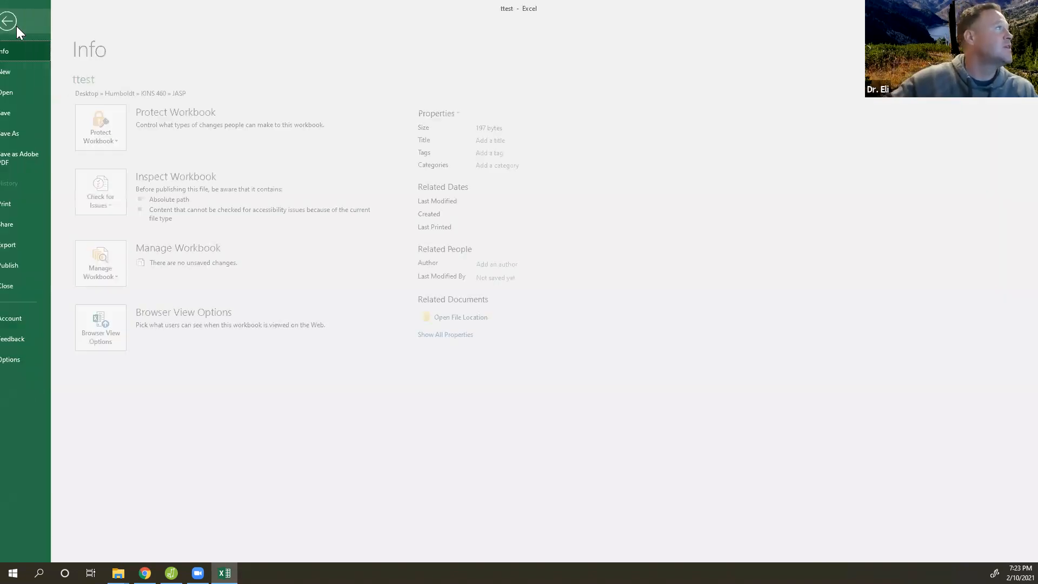
click(21, 133)
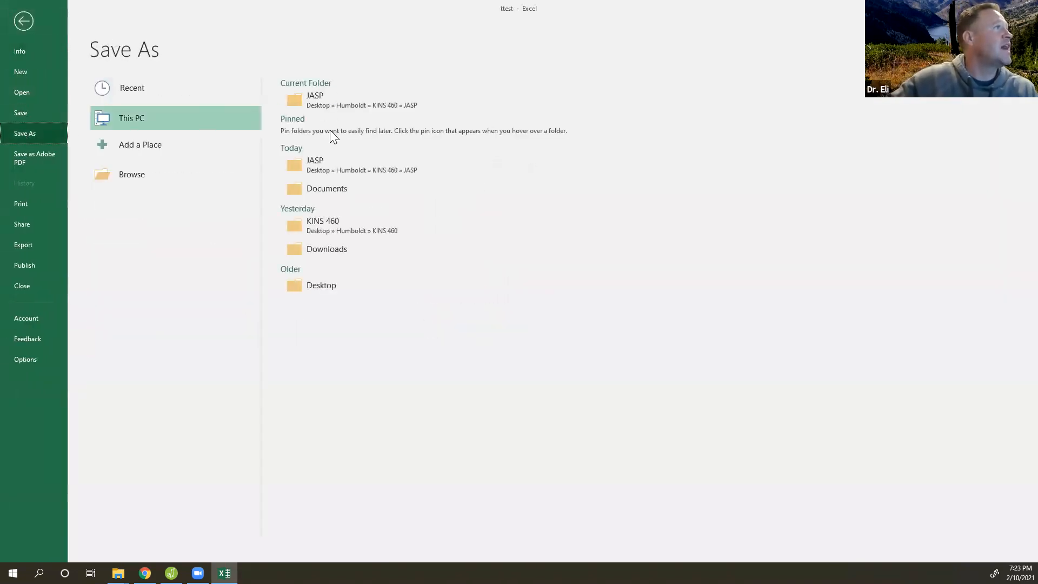
click(329, 104)
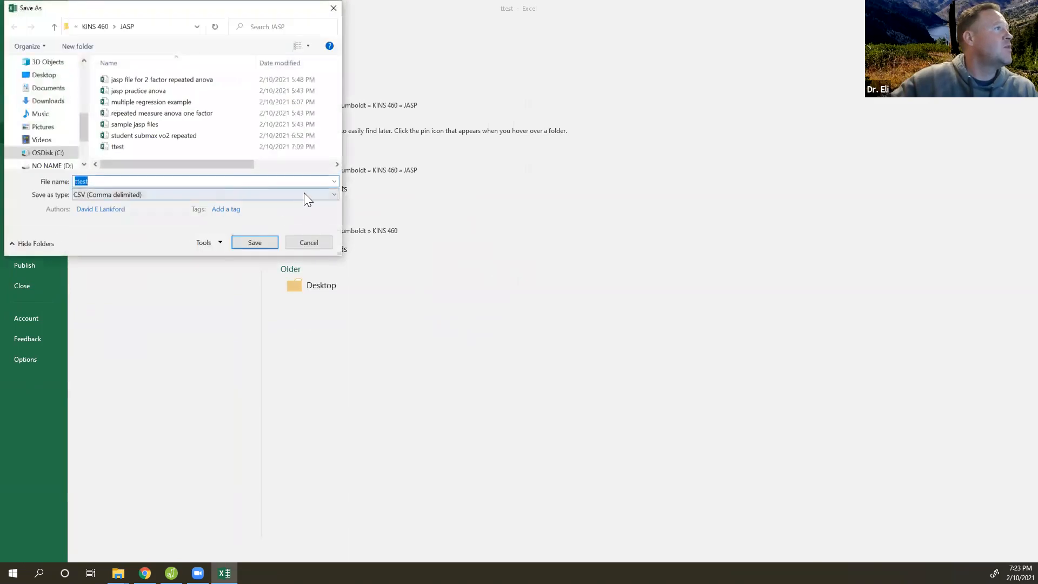
click(307, 194)
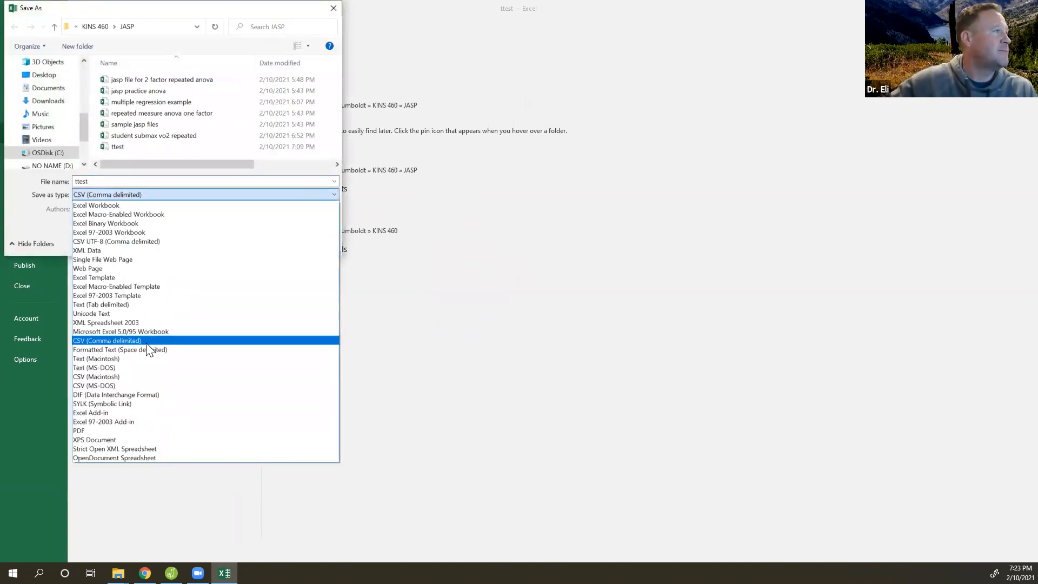
click(142, 341)
click(309, 243)
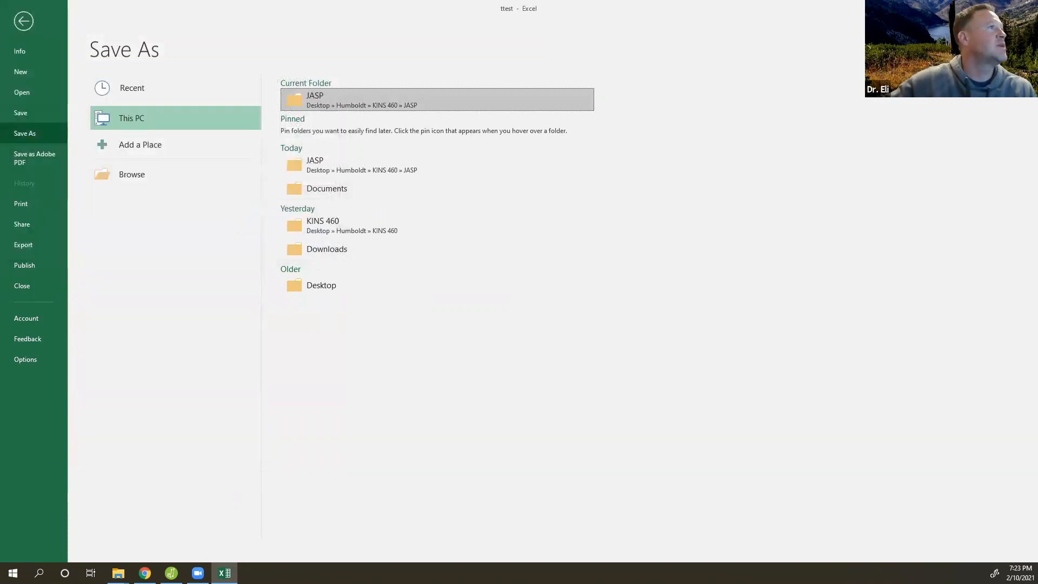
Close the Excel workbook and load the ttest data file from the JASP folder into JASP
click(1025, 8)
click(171, 573)
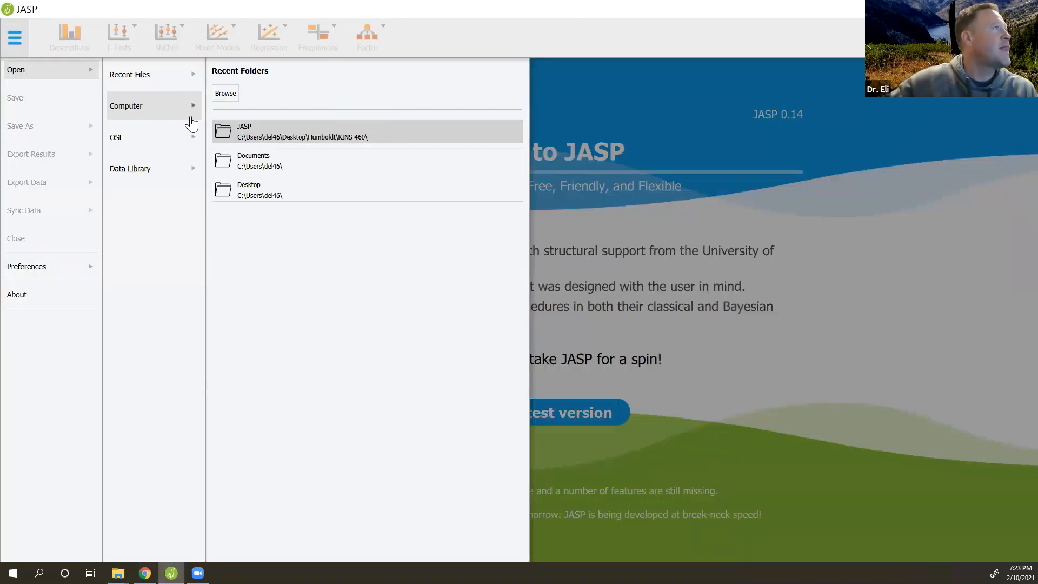
click(312, 130)
click(202, 272)
click(398, 378)
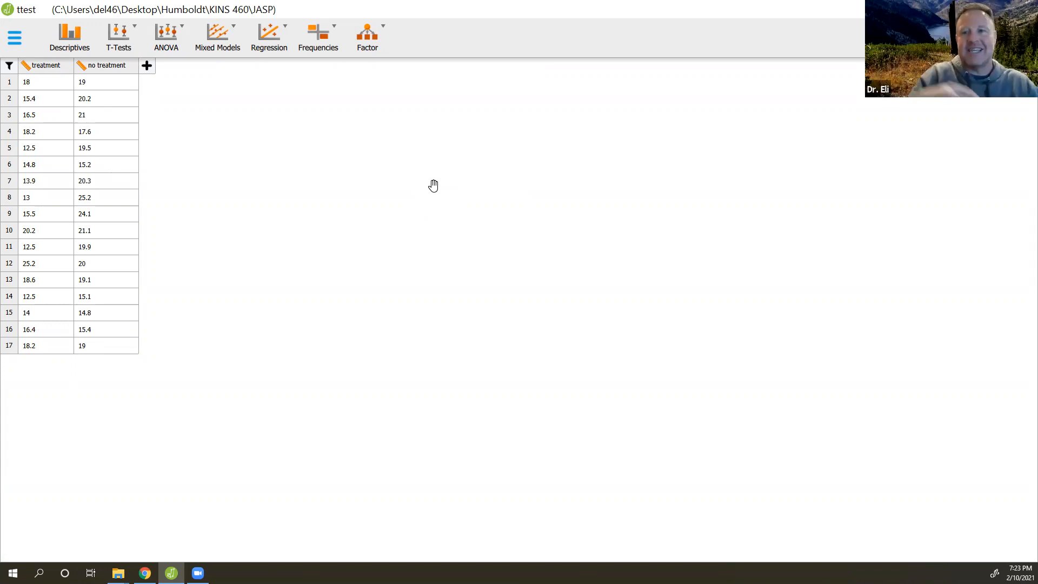
Run a classical Paired Samples T-Test with treatment and no treatment as the variable pair
click(130, 45)
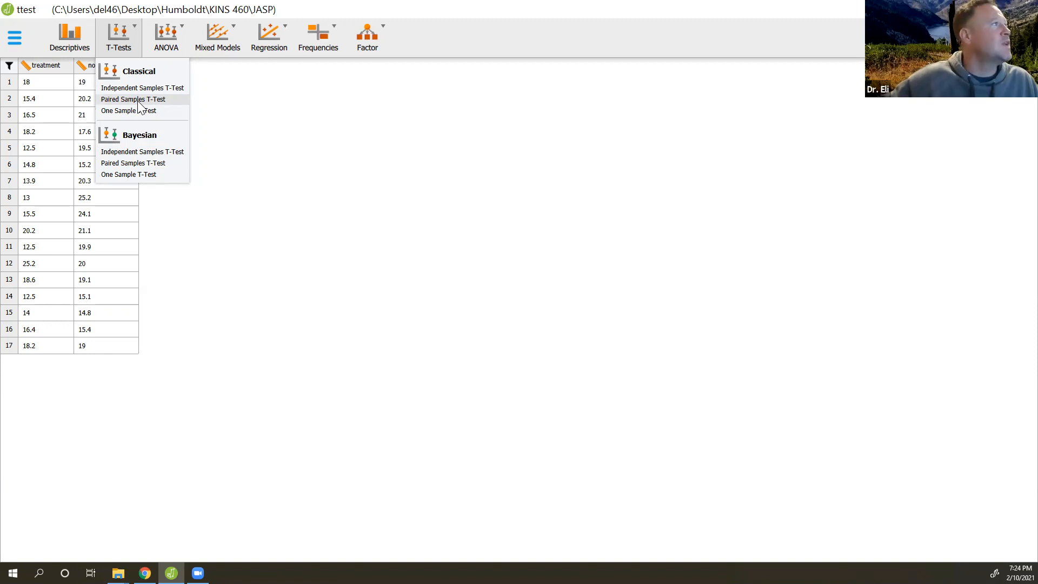
click(139, 101)
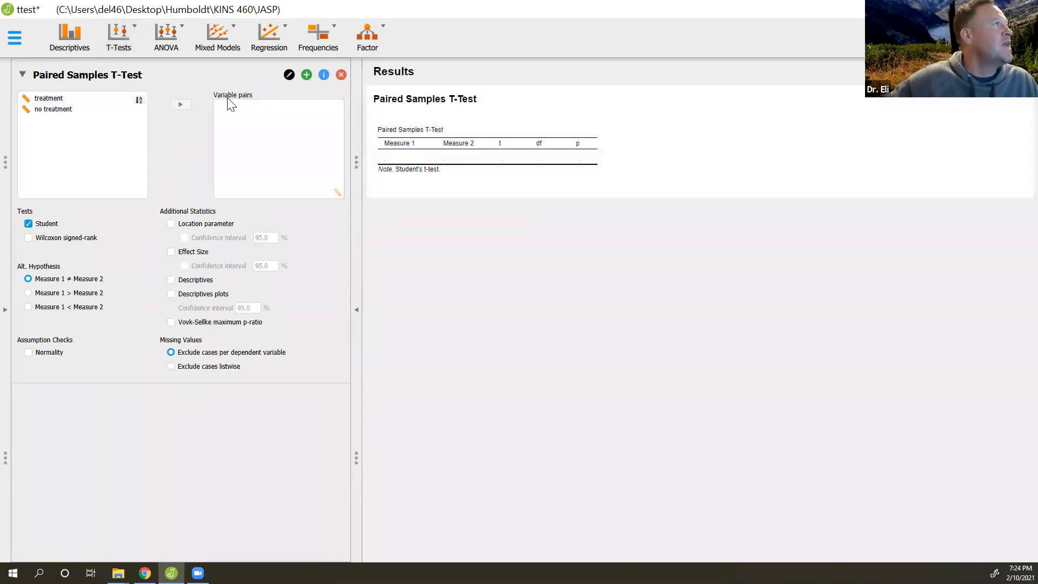
click(69, 100)
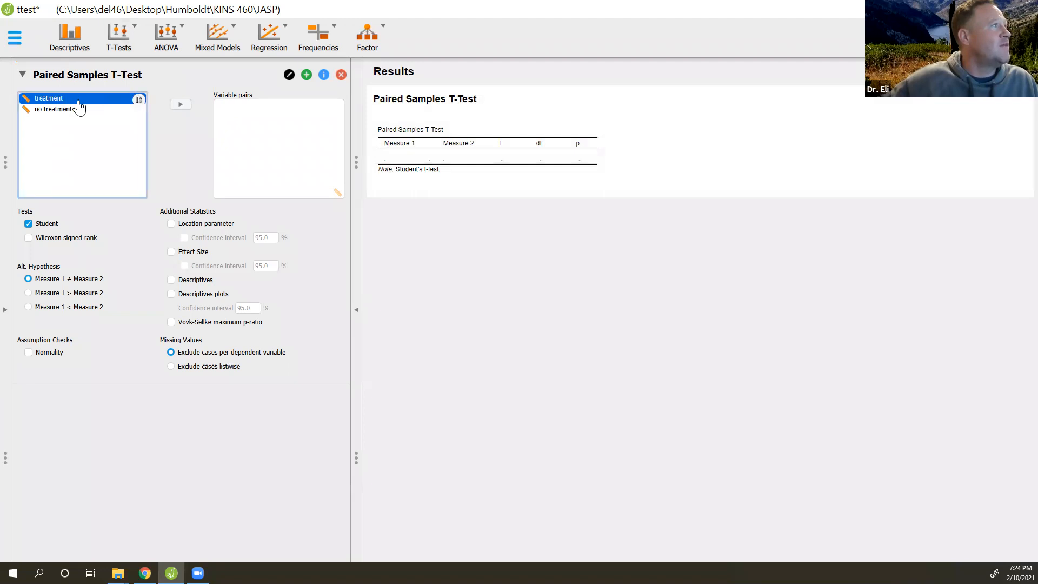
double_click(79, 101)
click(80, 109)
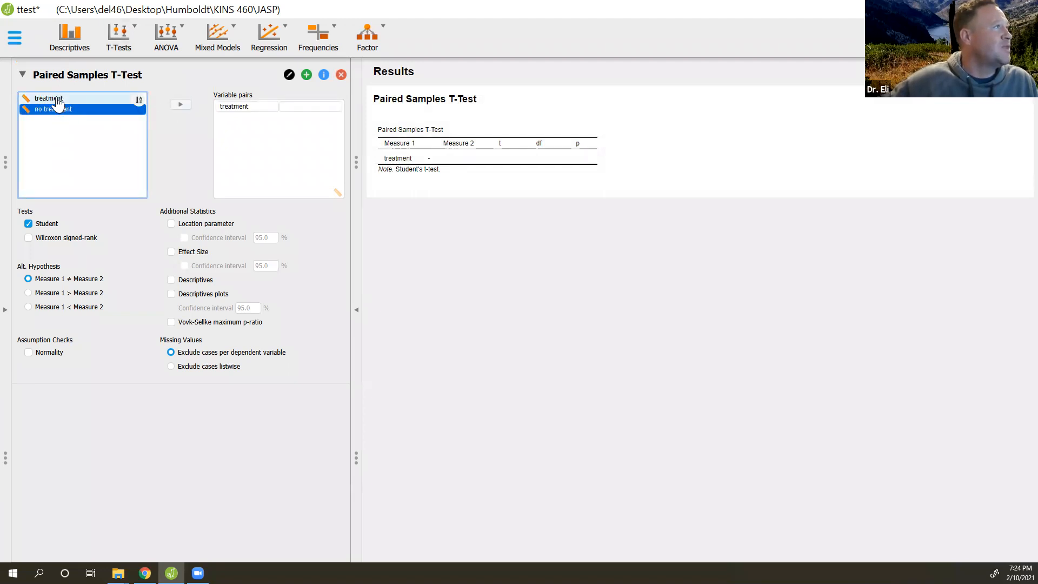
click(182, 109)
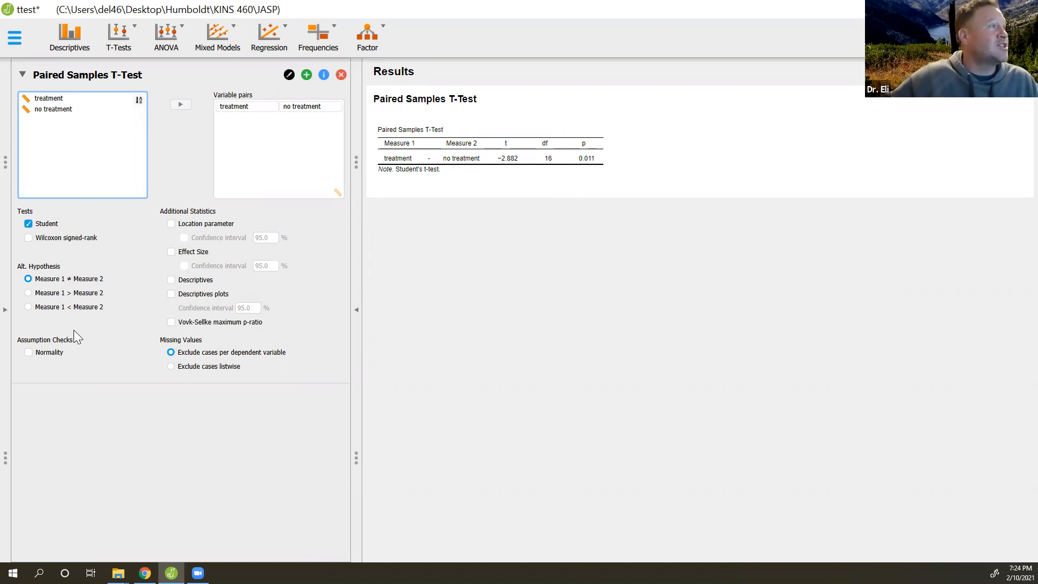
Add Descriptives and Descriptives plots to the paired t-test results
click(172, 280)
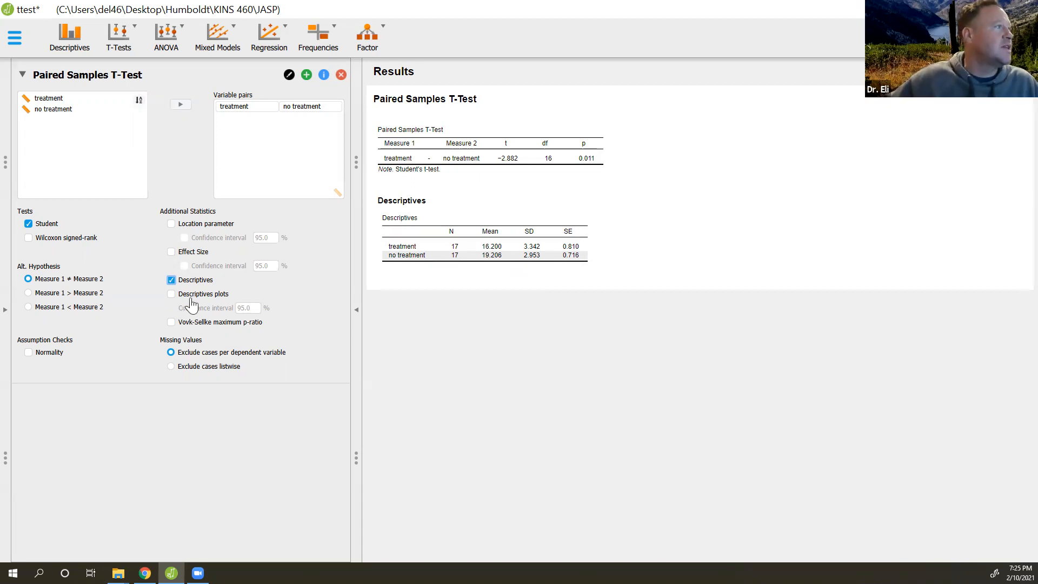
click(171, 295)
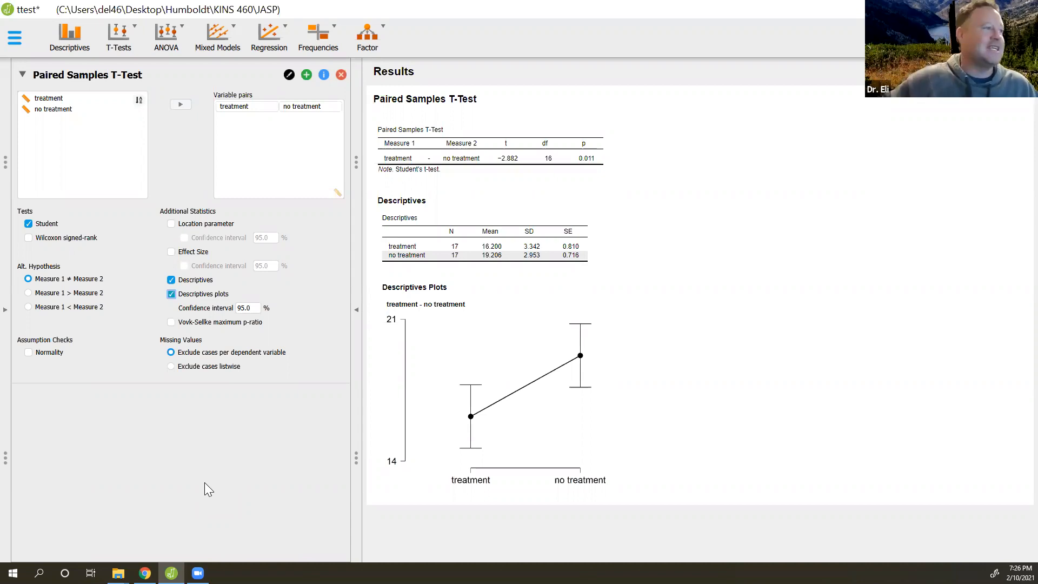
mouse_move(199, 572)
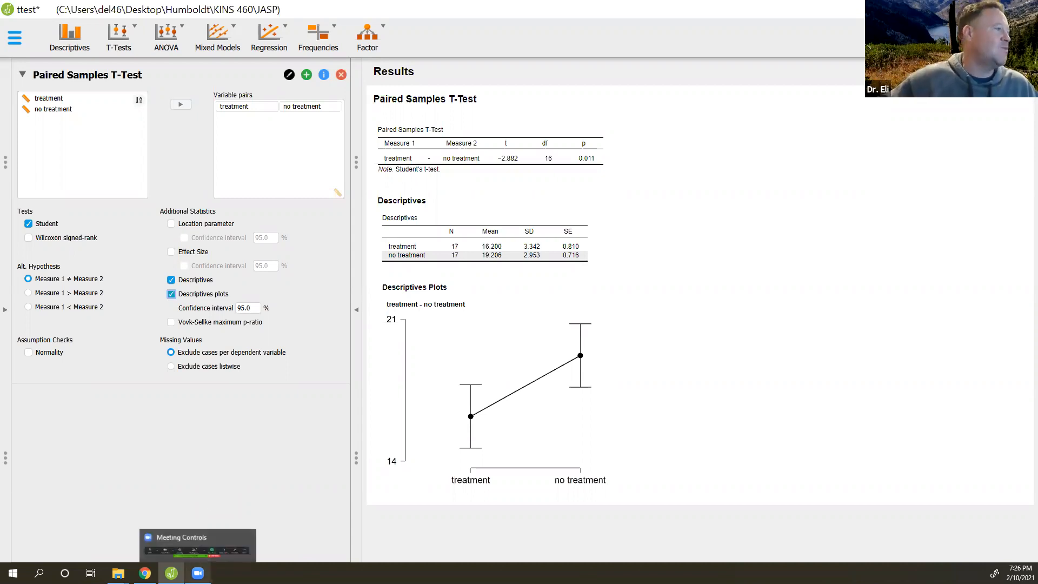
Remove the paired analysis and start a classical Independent Samples T-Test
click(341, 74)
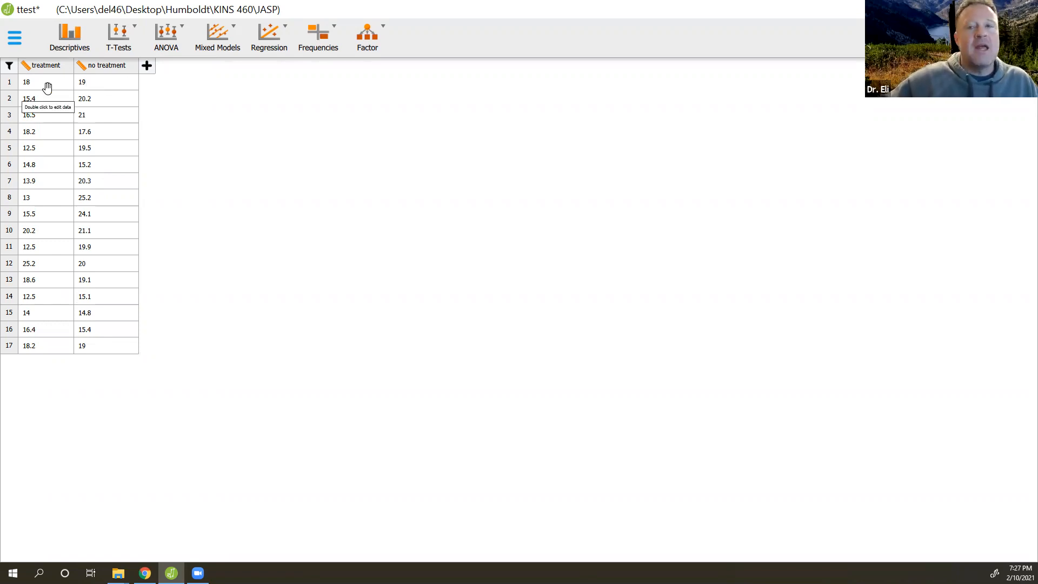
click(119, 42)
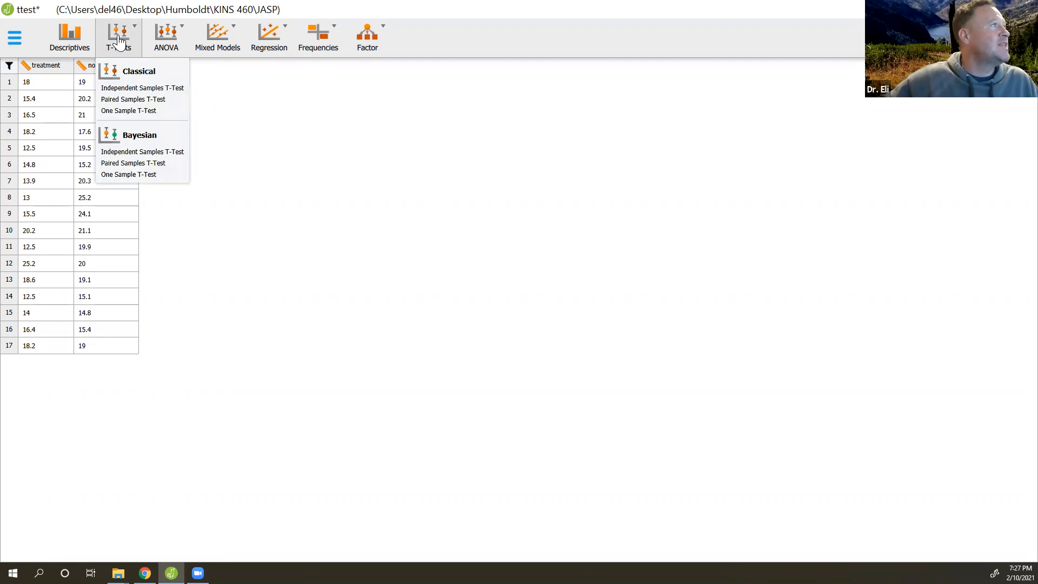
click(139, 91)
Try assigning treatment and no treatment as the Variables of the independent samples test
click(92, 99)
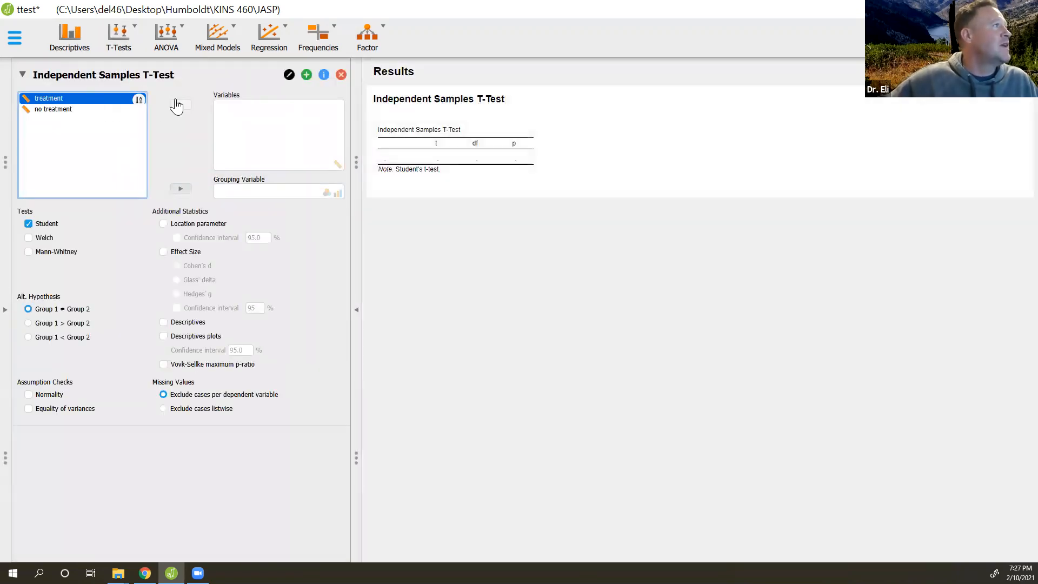
click(180, 105)
click(111, 101)
click(180, 105)
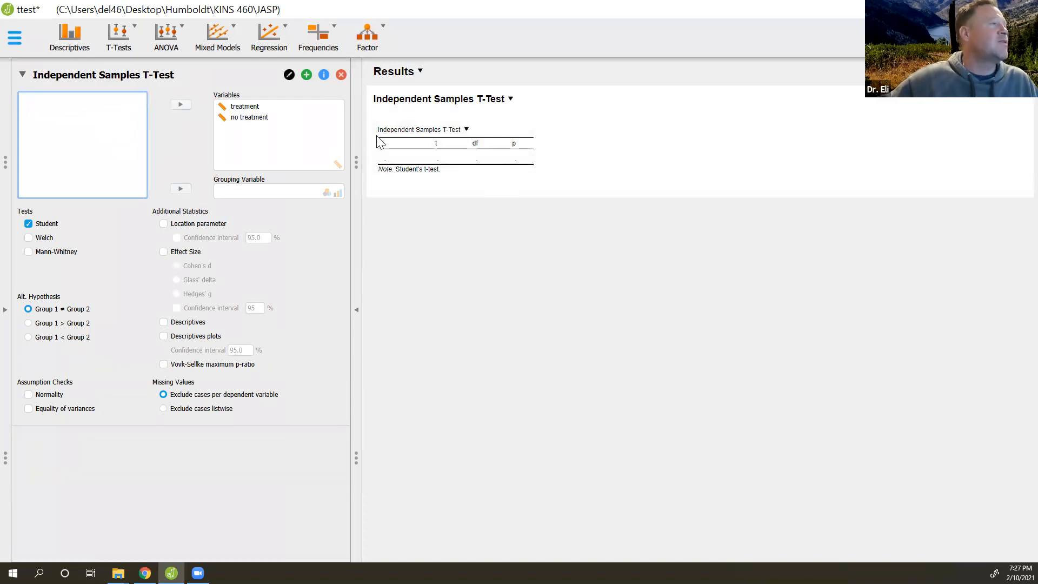
Take both treatment and no treatment back out of the Variables of the independent samples test
click(243, 107)
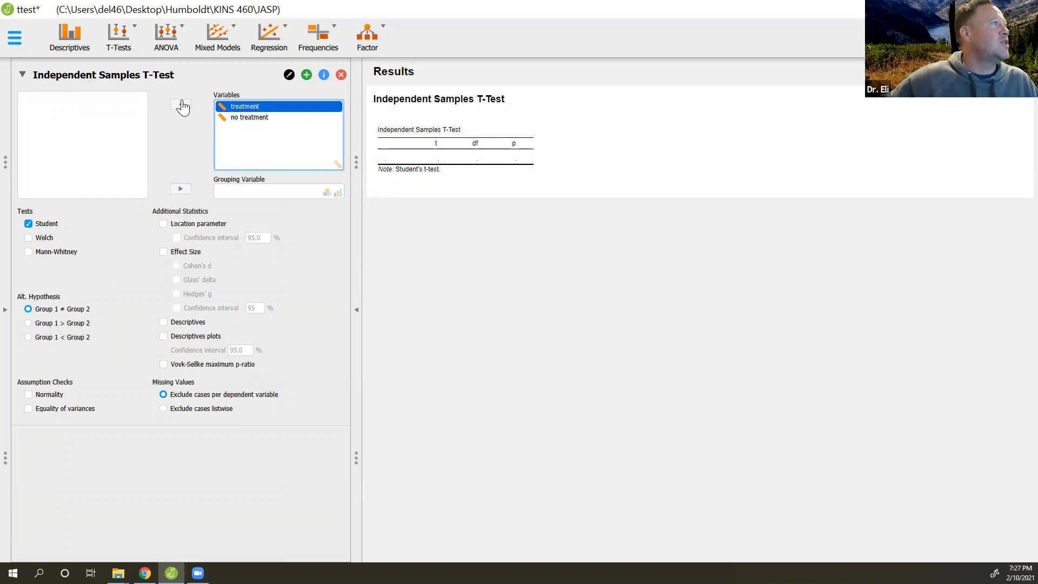
click(181, 105)
click(246, 107)
click(181, 106)
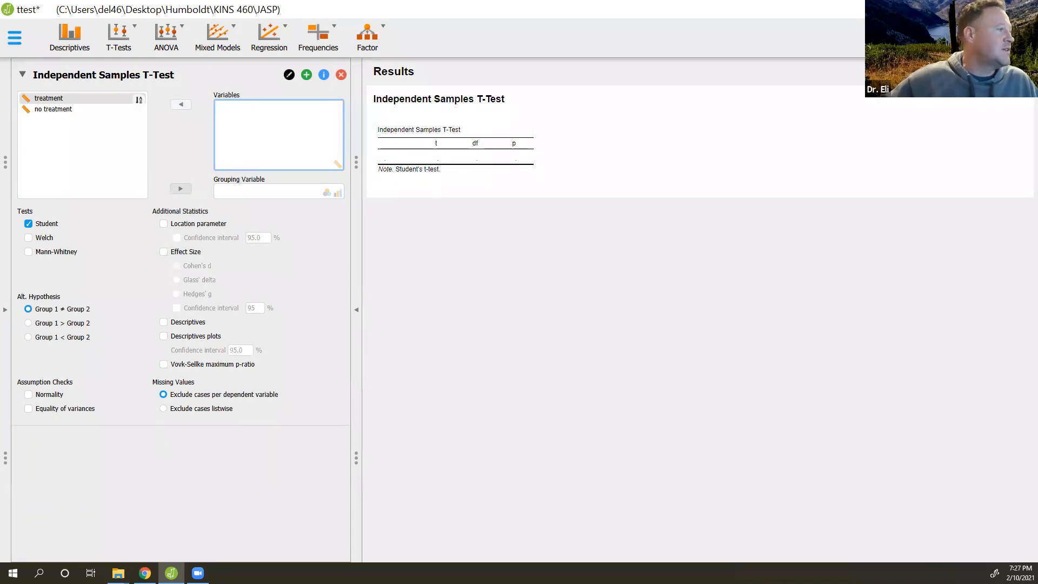
Switch to File Explorer and reopen the ttest CSV file in Excel
click(118, 573)
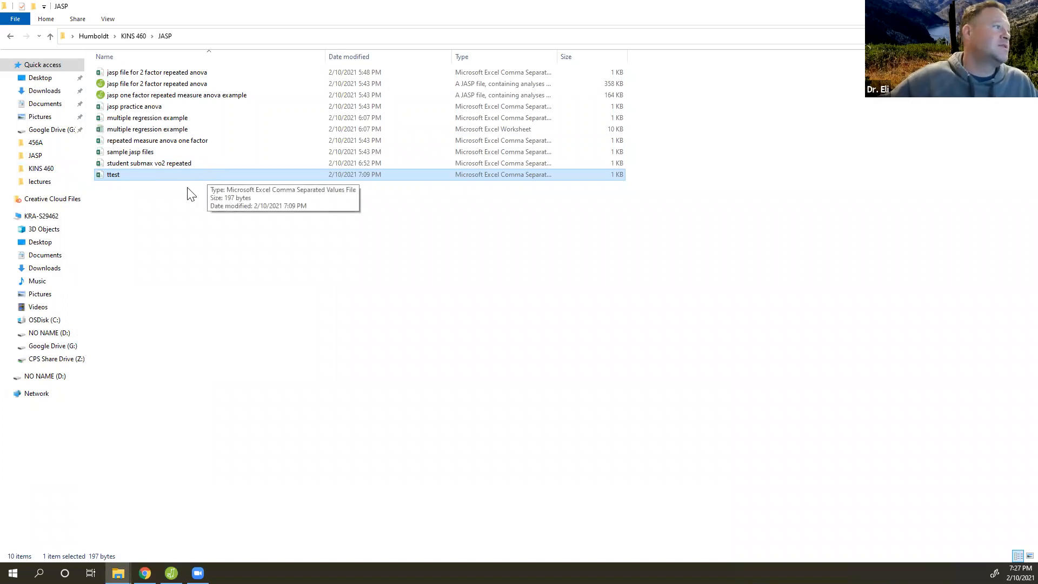
double_click(127, 174)
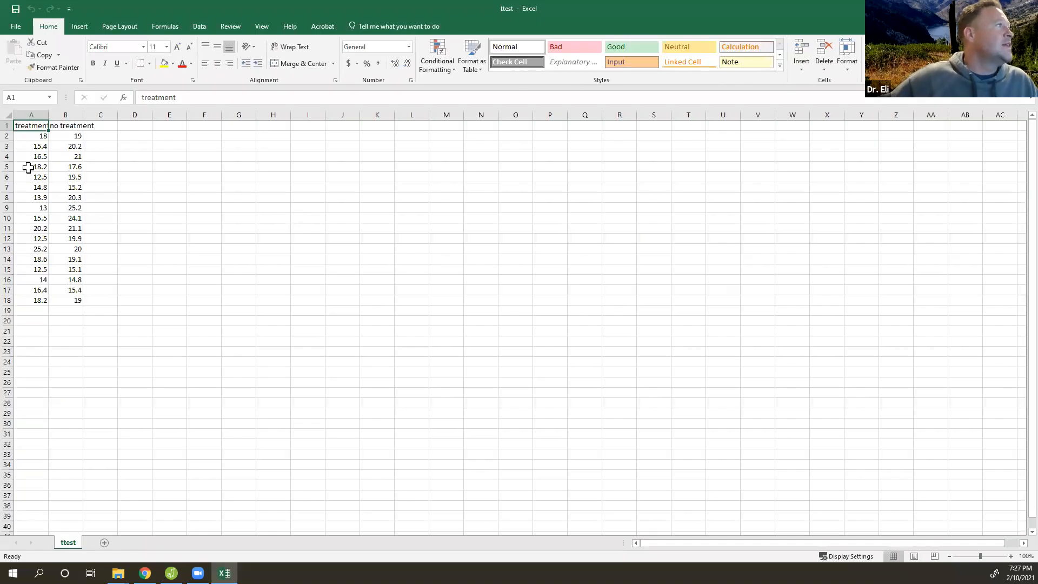
Enter the column header "group" in cell G1 and point out the cells below it for group labels
click(240, 128)
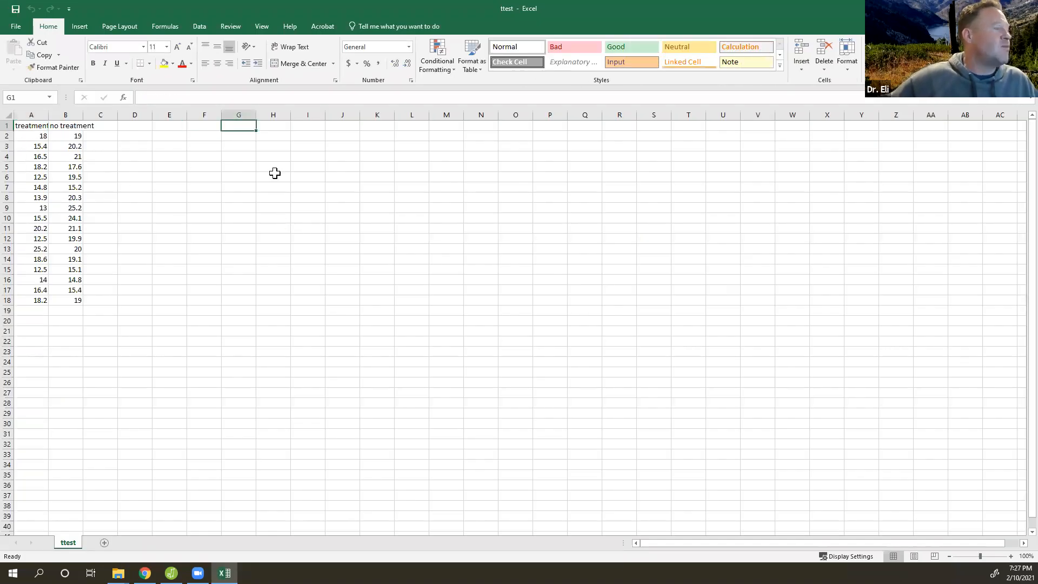
text(gr)
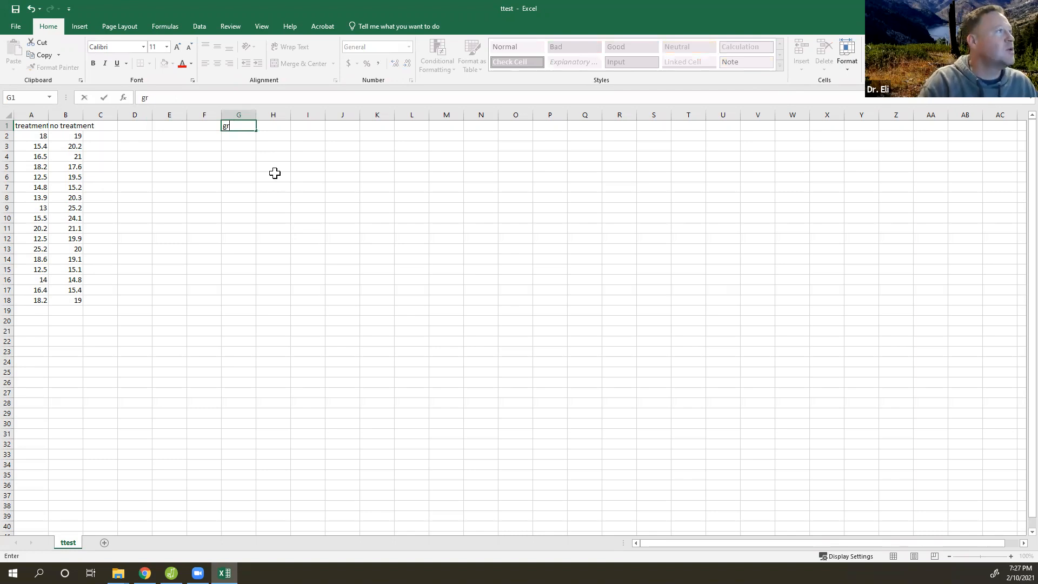
text(oup)
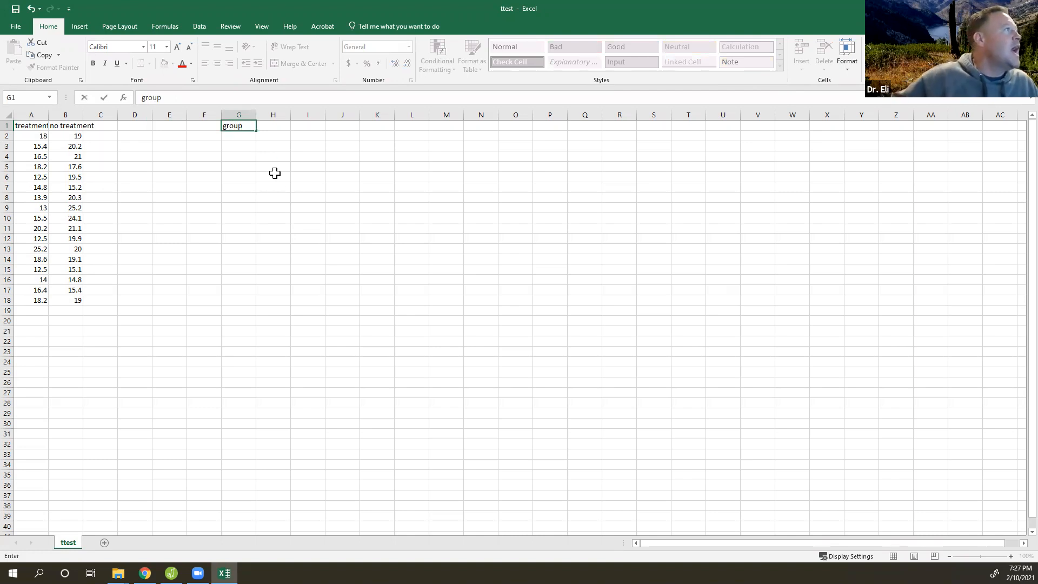
click(275, 174)
click(235, 138)
click(233, 148)
click(232, 159)
click(235, 177)
click(236, 190)
click(236, 226)
click(236, 210)
click(237, 246)
click(238, 269)
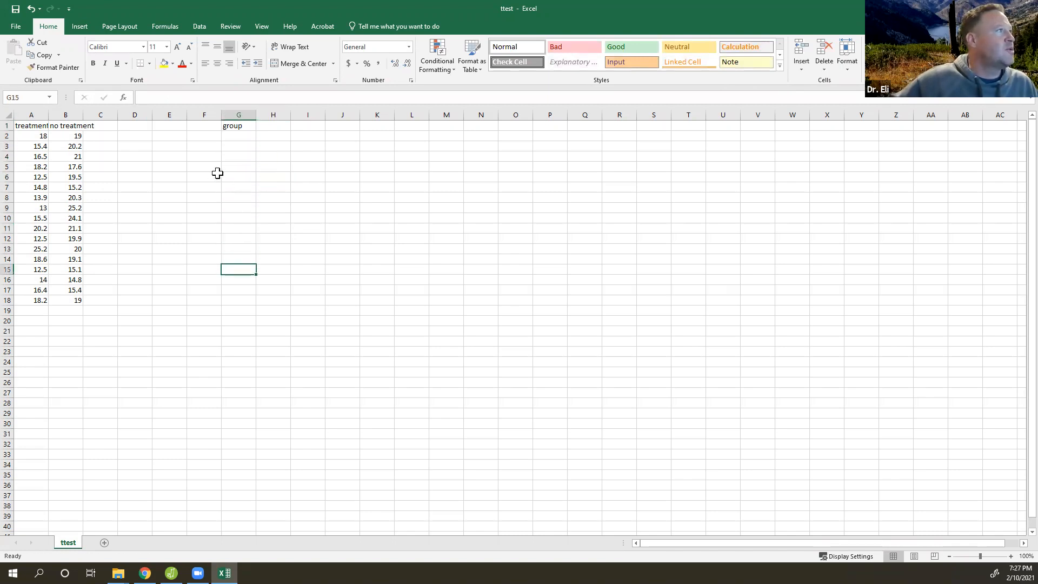
Enter the column header "time" in cell H1
click(281, 136)
click(277, 124)
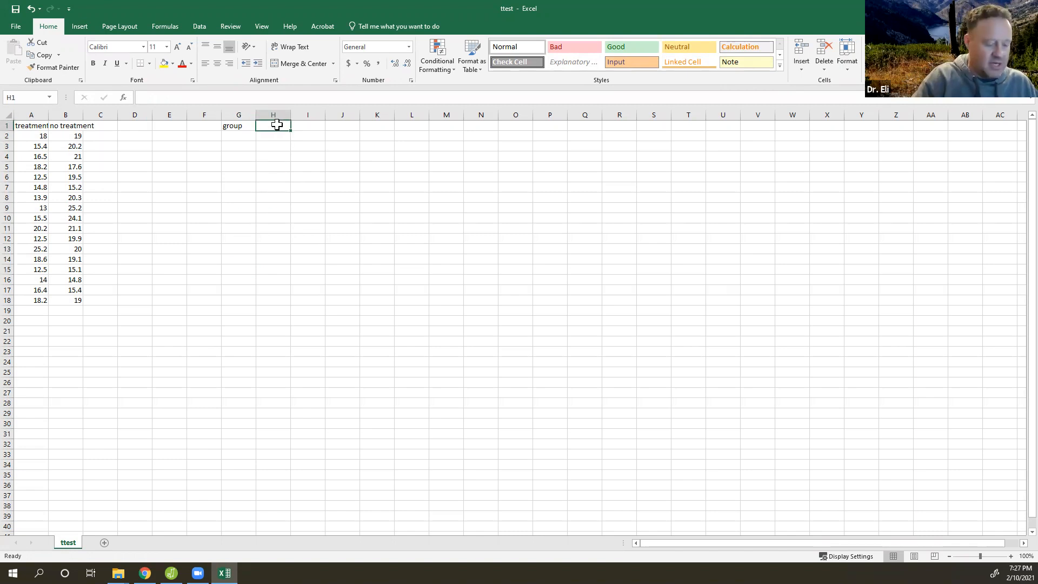
text(time)
click(309, 195)
click(277, 136)
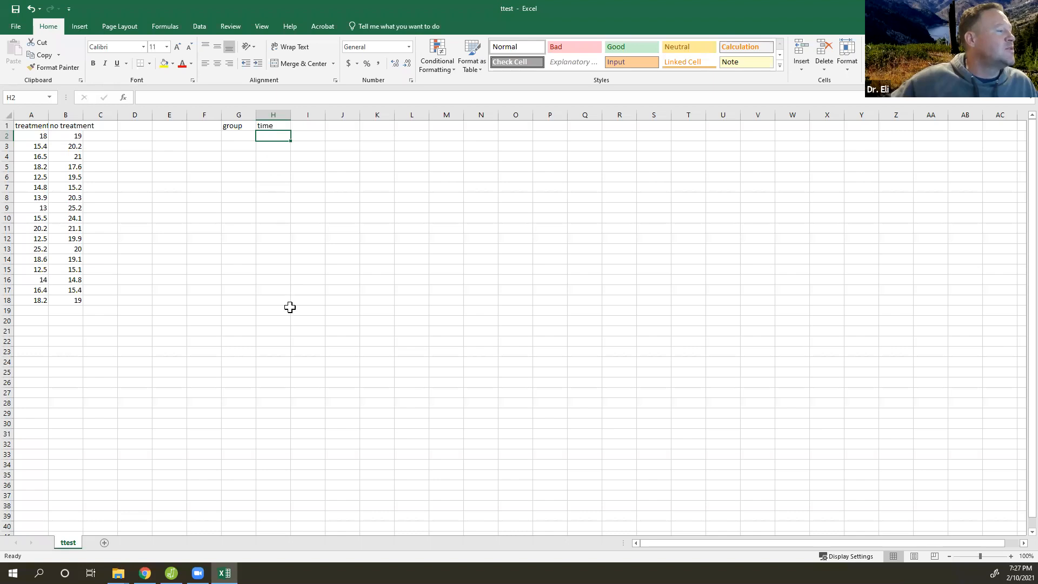
Check the independent samples setup in JASP, then return to Excel and clear the headers in G1 and H1
click(172, 573)
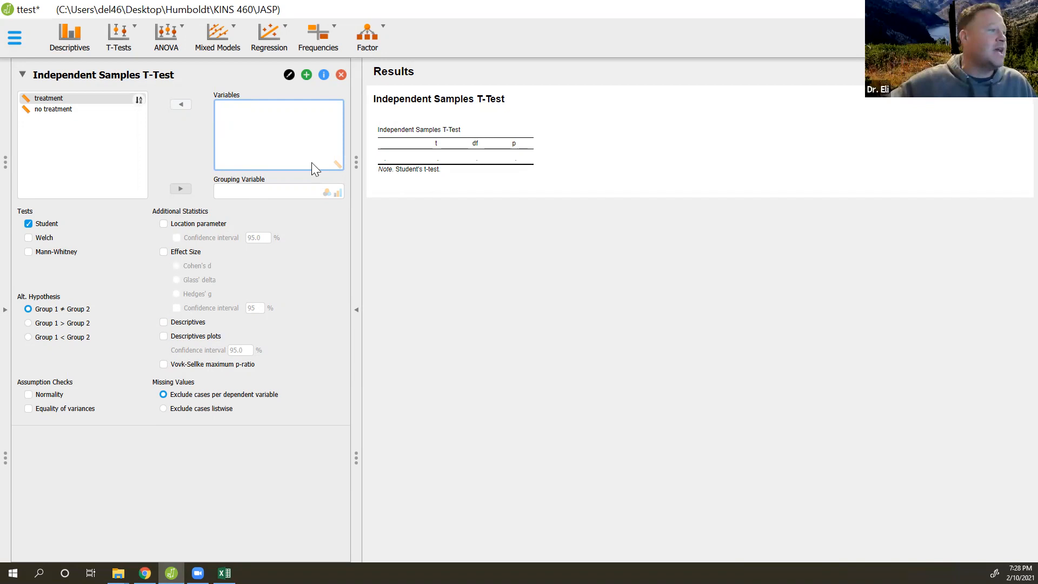
click(224, 574)
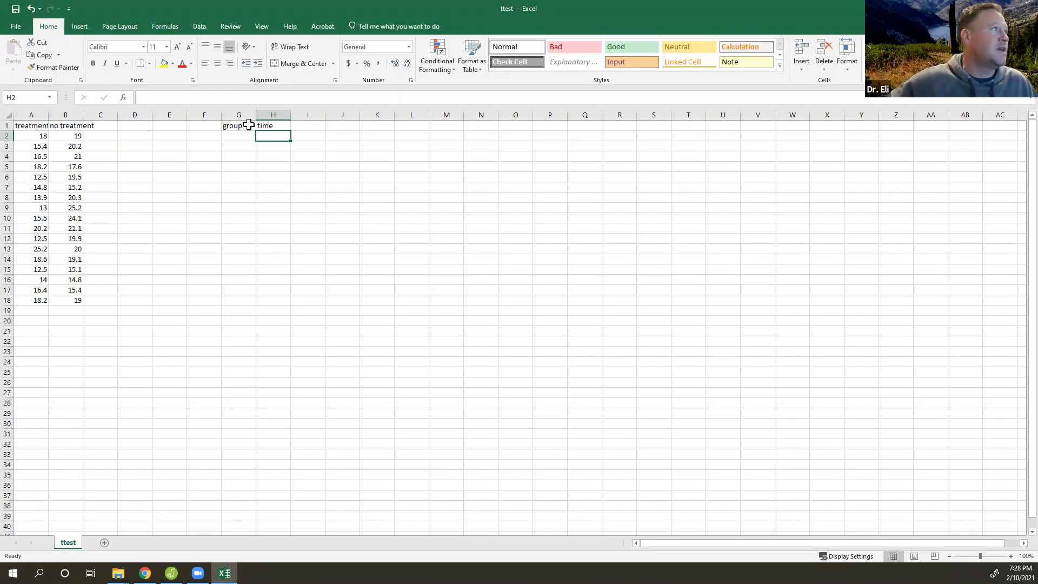
drag(248, 126, 279, 125)
key(Delete)
In cell E14, calculate a two-tailed, two-sample equal variance t-test with =TTEST(A2:A18,B2:B18,2,2)
click(168, 258)
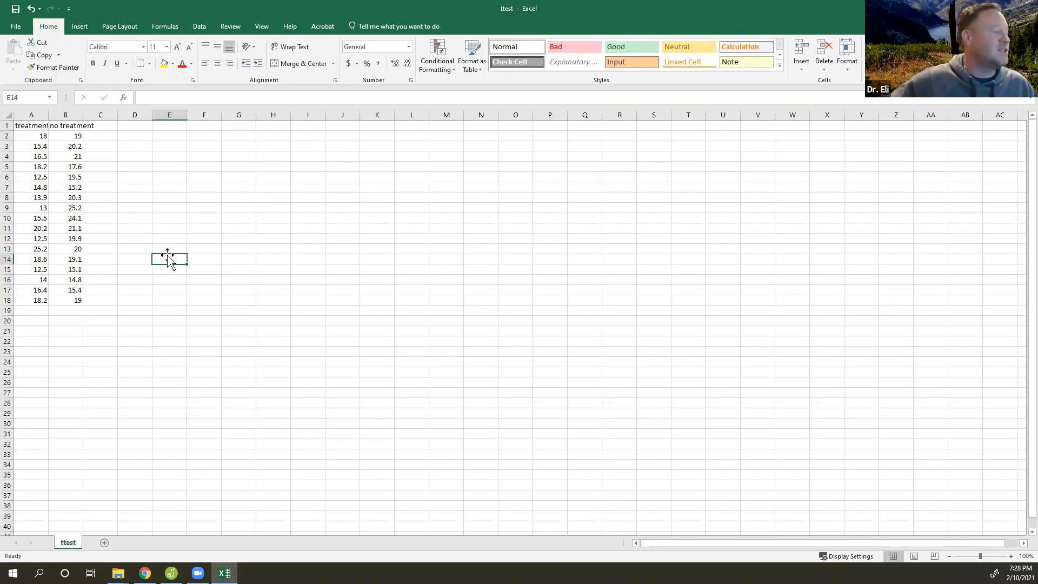
text(=ttest()
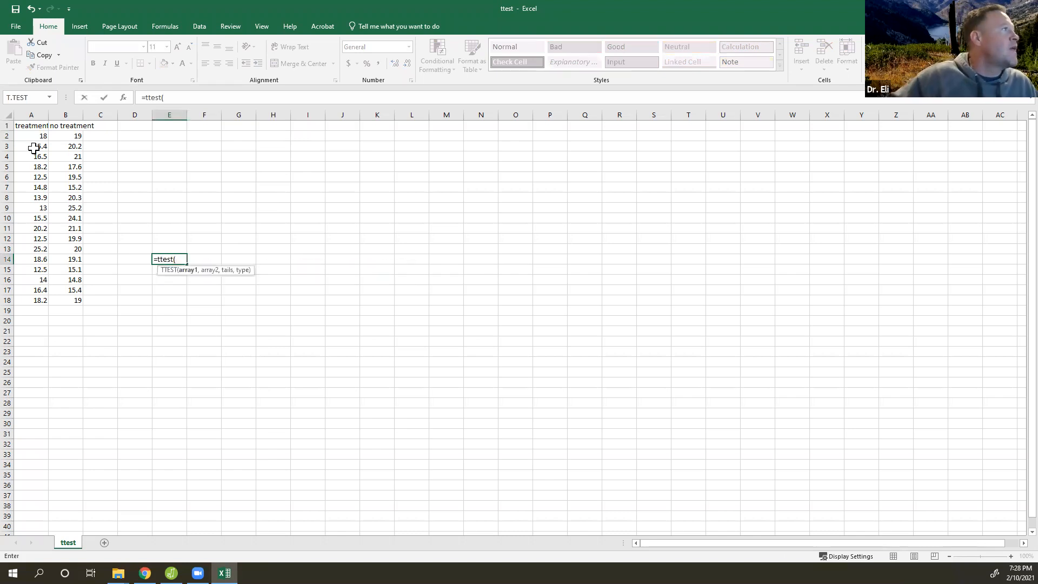
drag(38, 136, 42, 301)
text(,)
drag(70, 136, 76, 299)
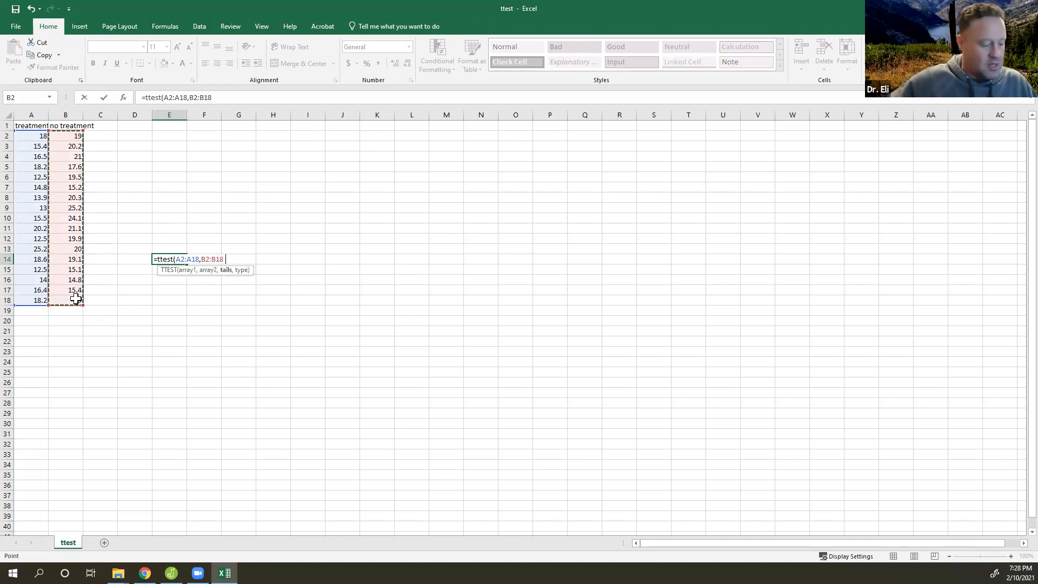
text(,2)
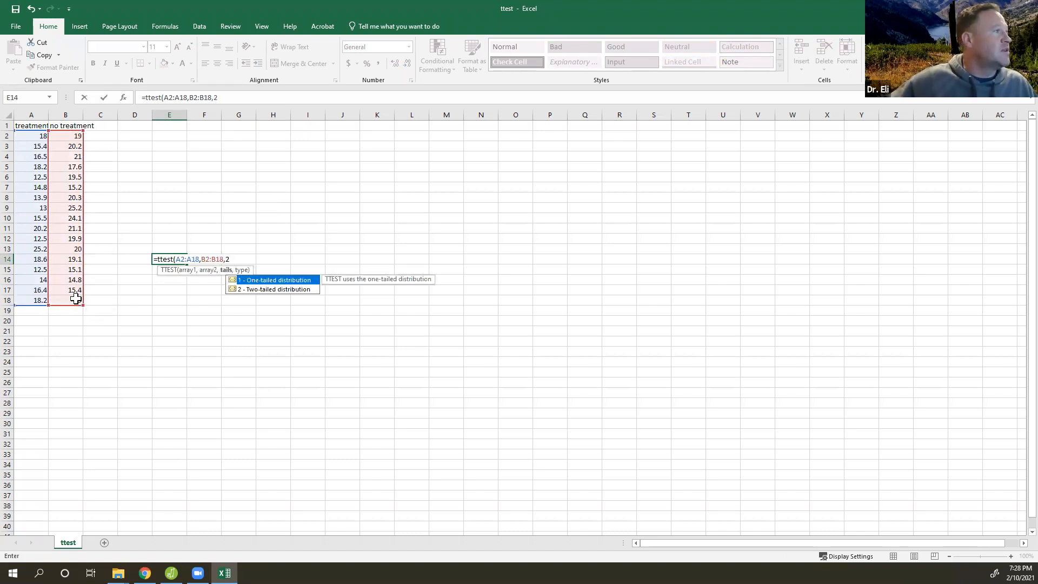
text(,)
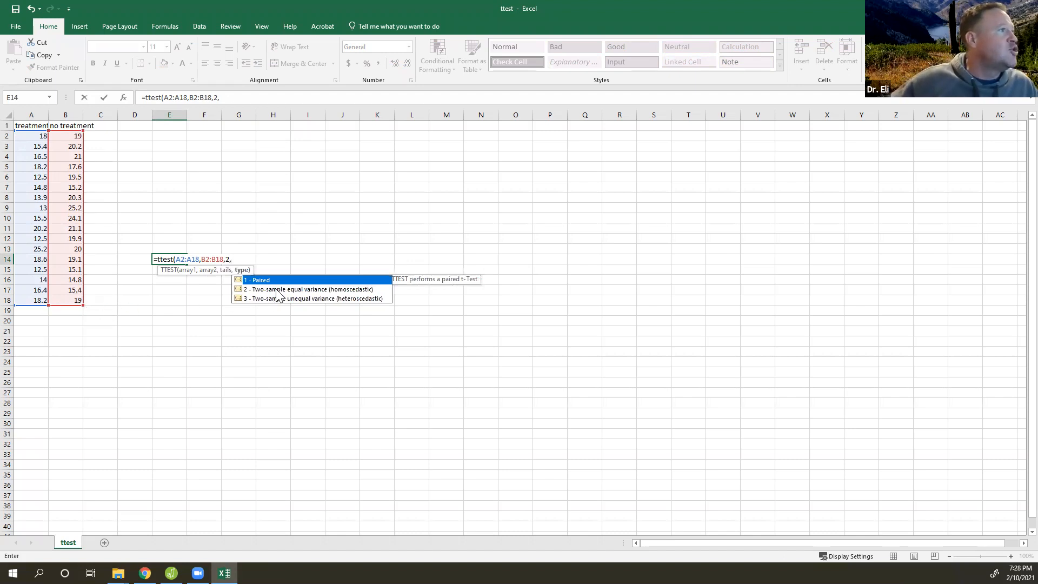
click(277, 290)
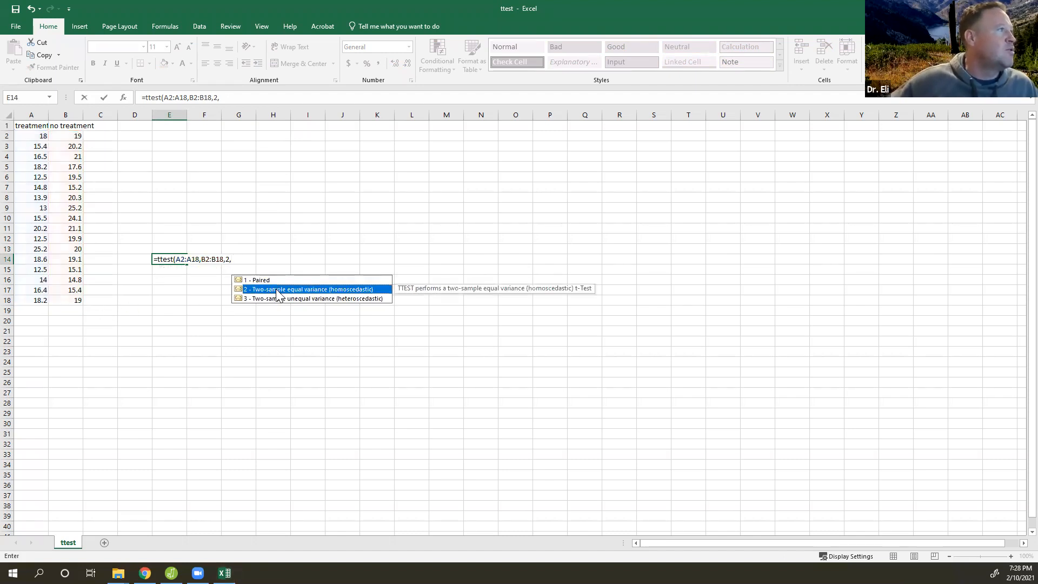
click(239, 262)
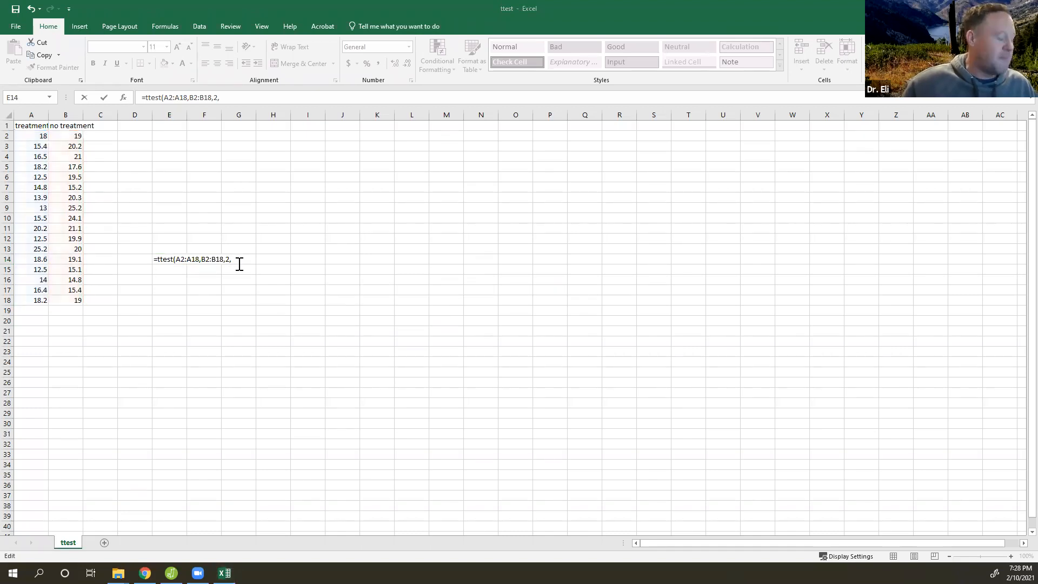
text(2)
key(Return)
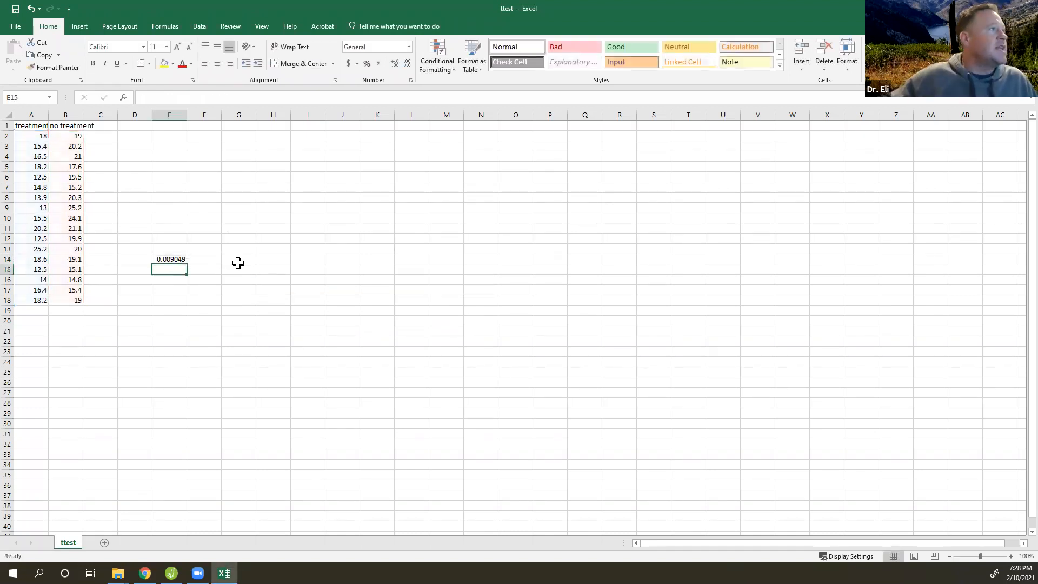
click(178, 260)
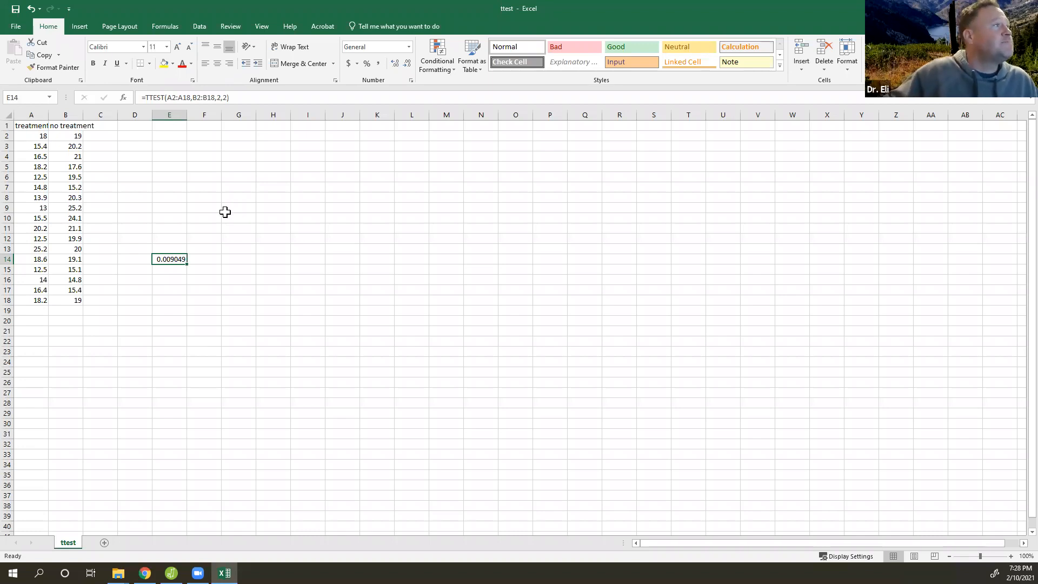
click(227, 238)
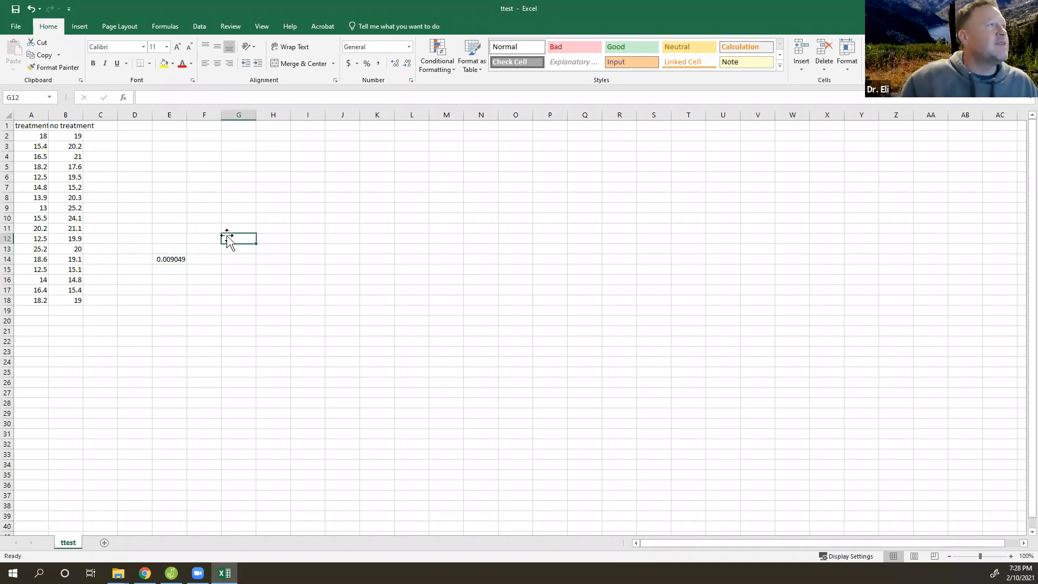
click(172, 258)
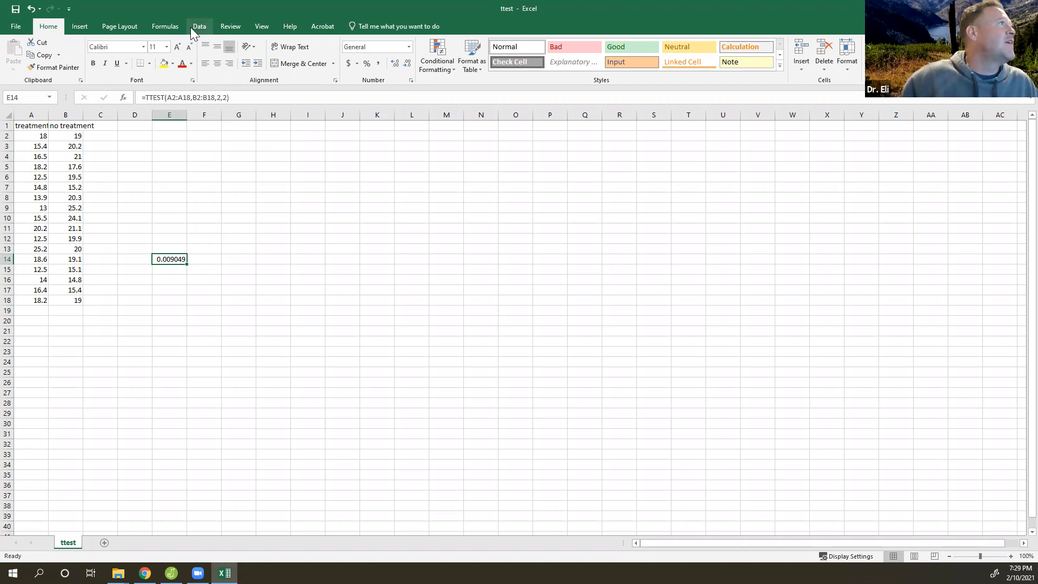
click(79, 26)
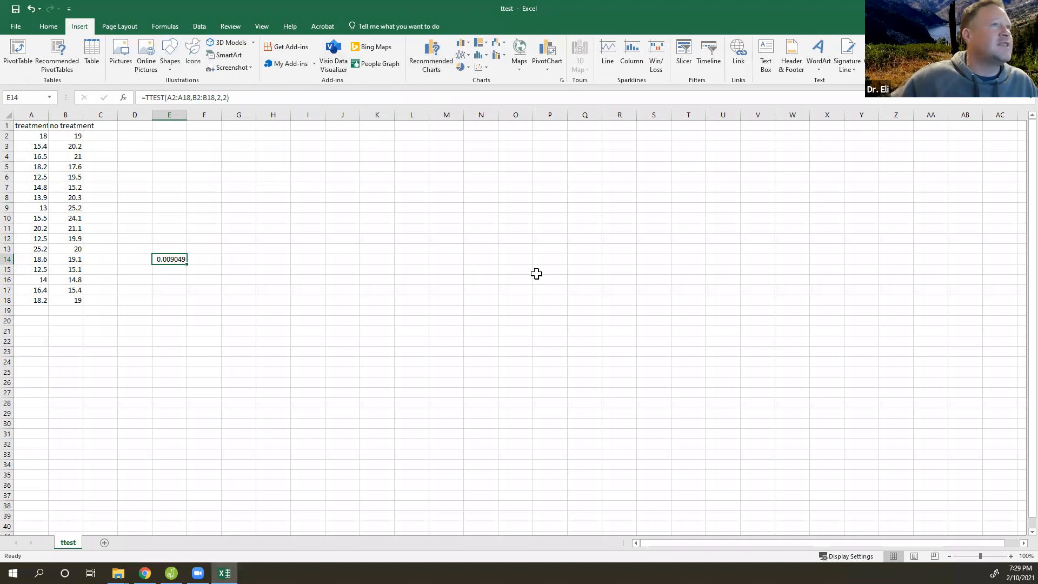
Switch to JASP and add a Paired Samples T-Test that pairs treatment with no treatment
click(171, 573)
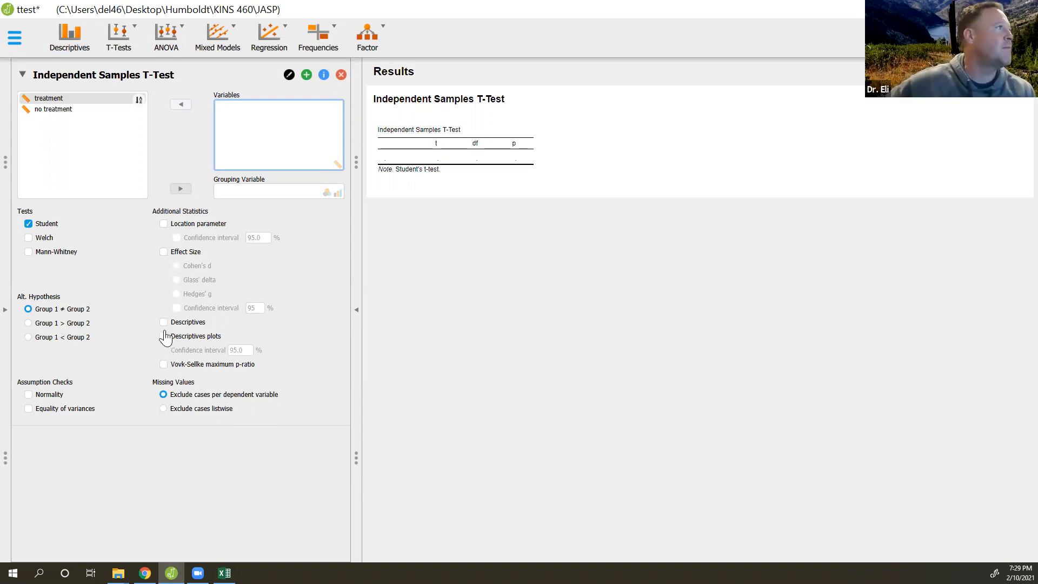
click(120, 36)
click(138, 98)
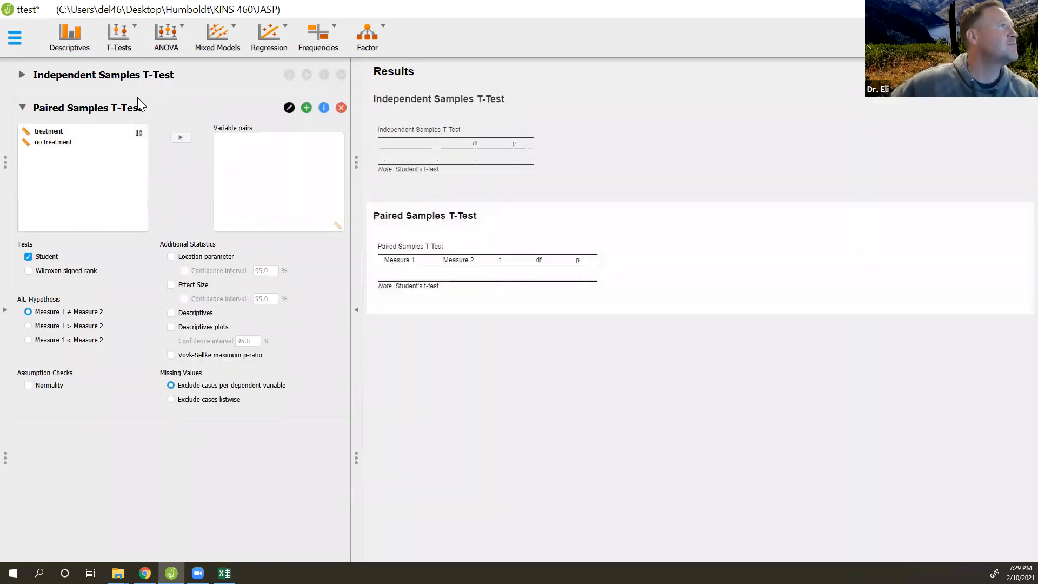
click(59, 131)
click(180, 137)
click(79, 143)
click(180, 137)
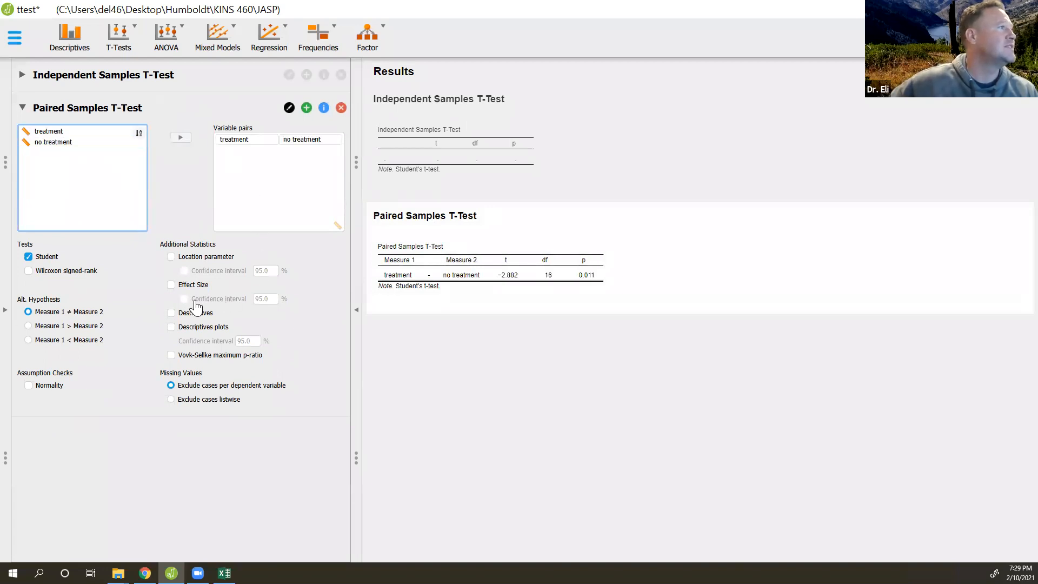
Add Descriptives and Descriptives plots to the paired samples test and view the resulting plot
click(171, 313)
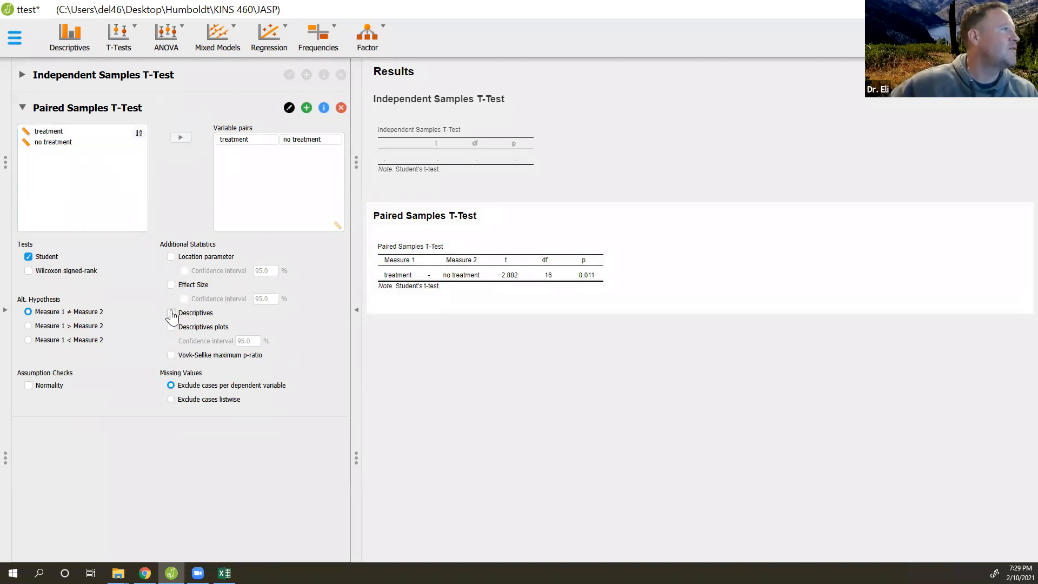
click(172, 327)
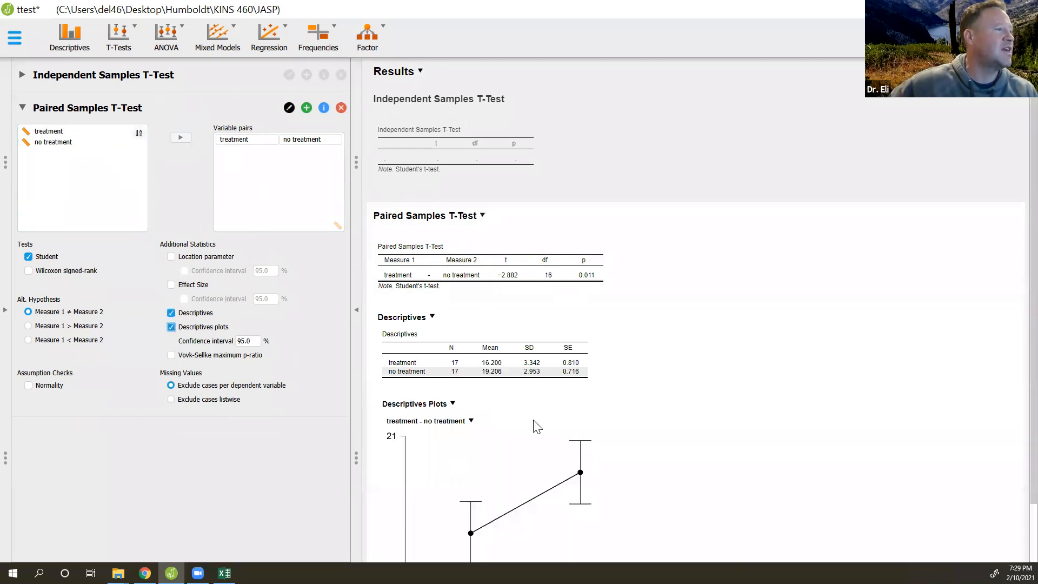
scroll(540, 347, down, 1)
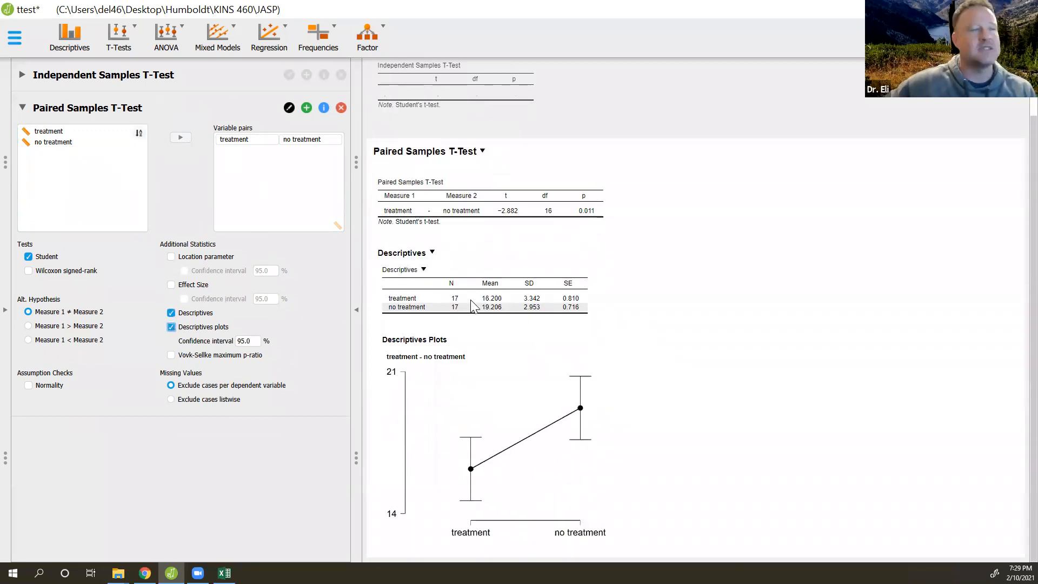